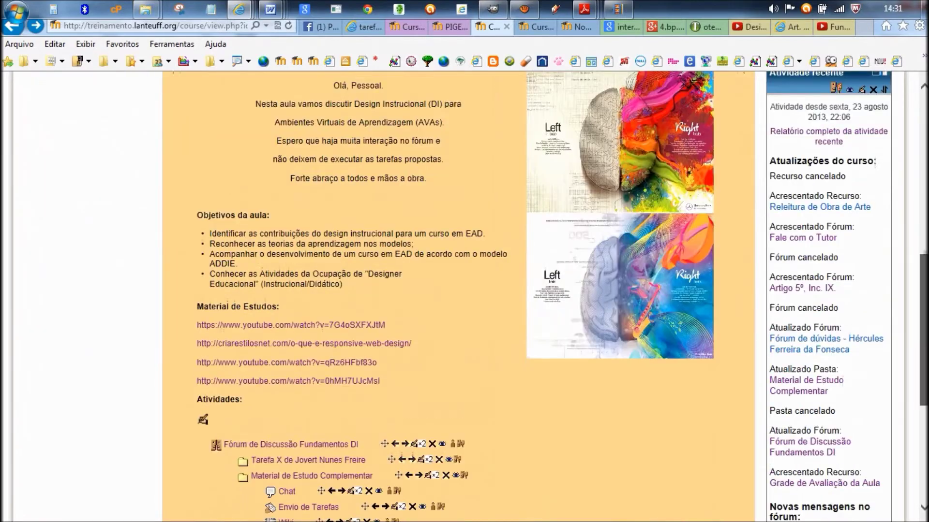
Step: Look over the Ambiente de Prática AVMC 4.2013 course page, from the general forums down through the Design Instrucional lesson
scroll(459, 295, up, 6)
scroll(459, 295, up, 9)
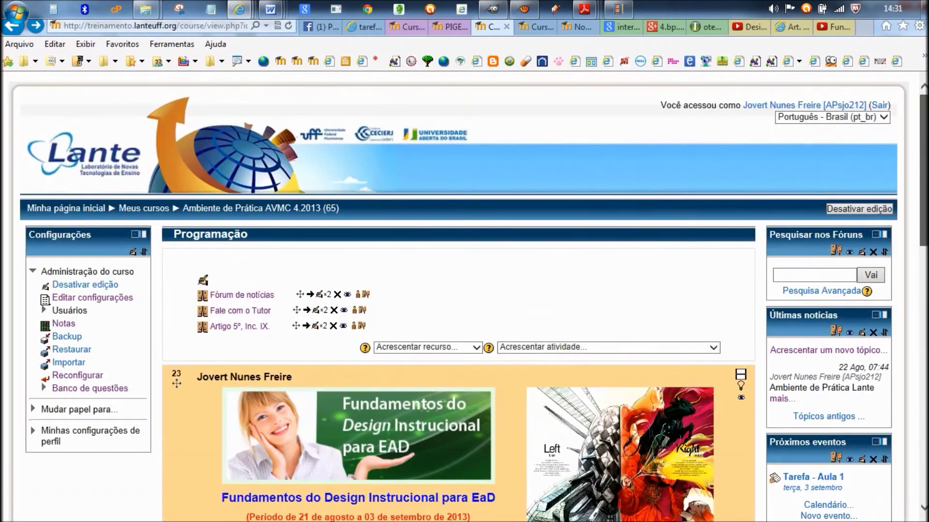
scroll(459, 295, down, 9)
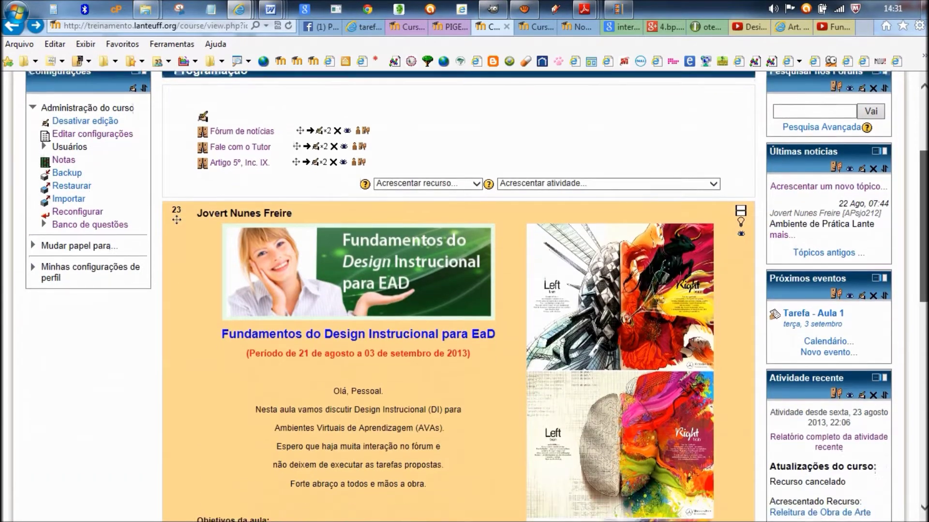
scroll(589, 248, down, 6)
scroll(589, 248, up, 15)
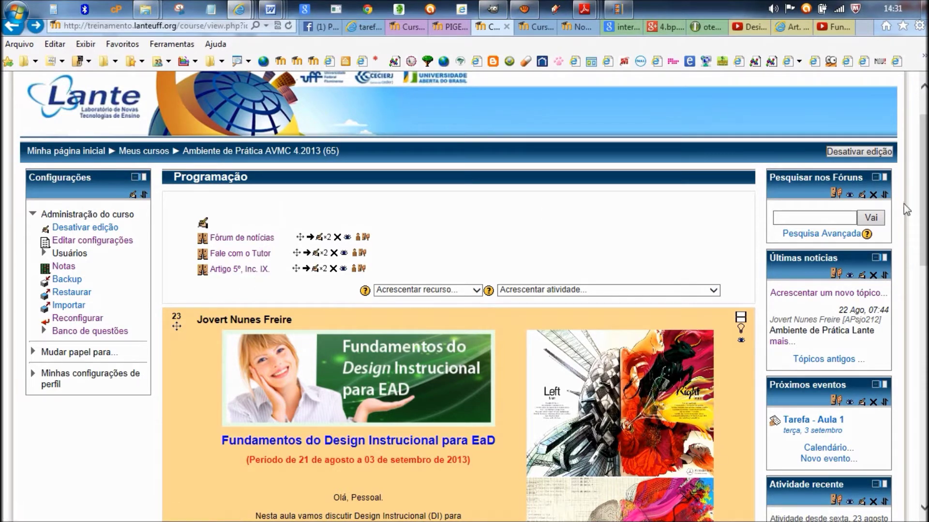
drag(923, 209, 922, 375)
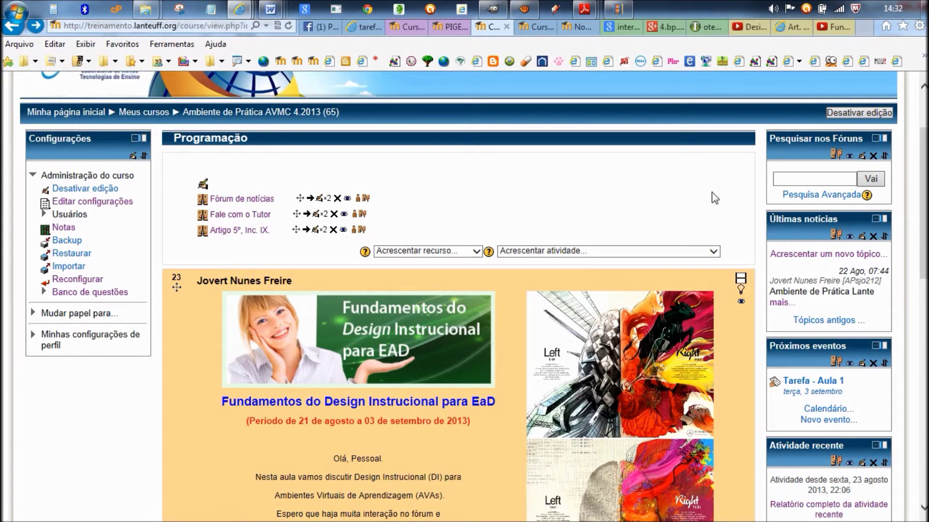
Step: Read the "Ambiente de Prática Lante" topic in the Fórum de notícias and return to the course page
click(259, 205)
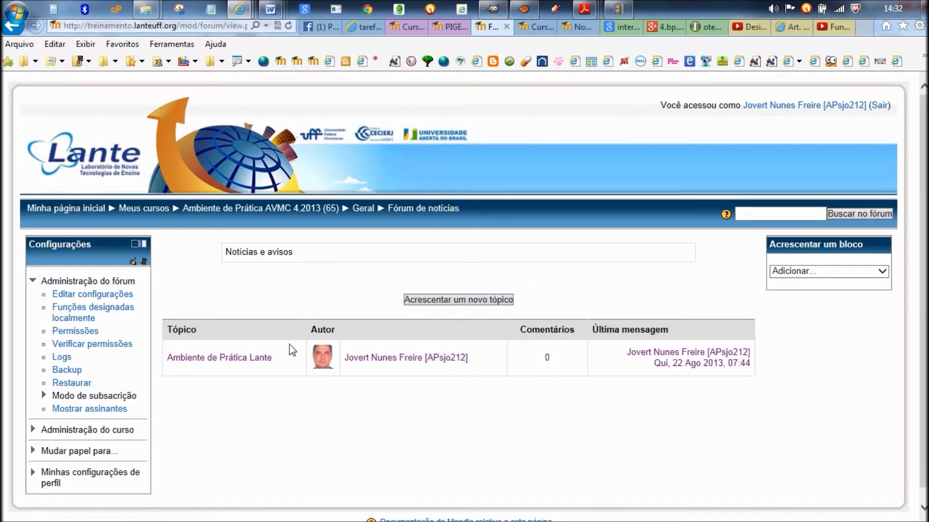
click(245, 361)
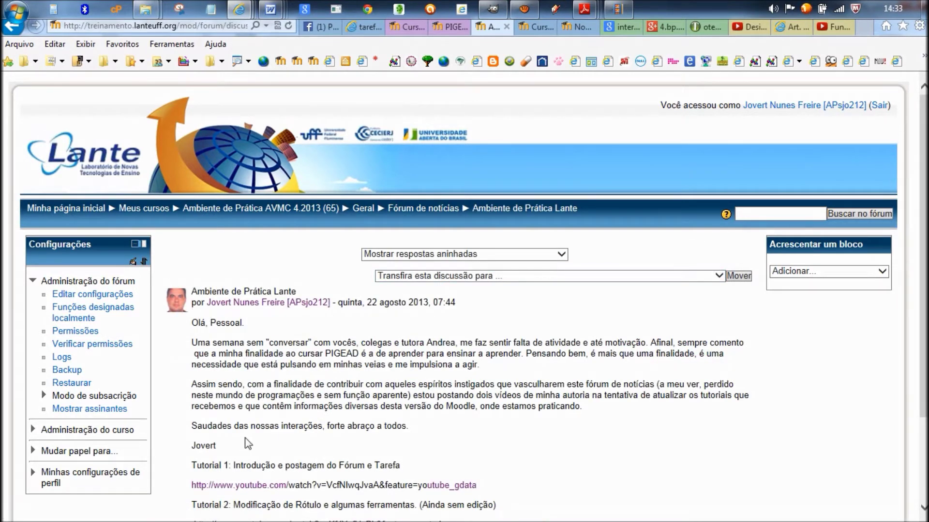
scroll(774, 377, down, 3)
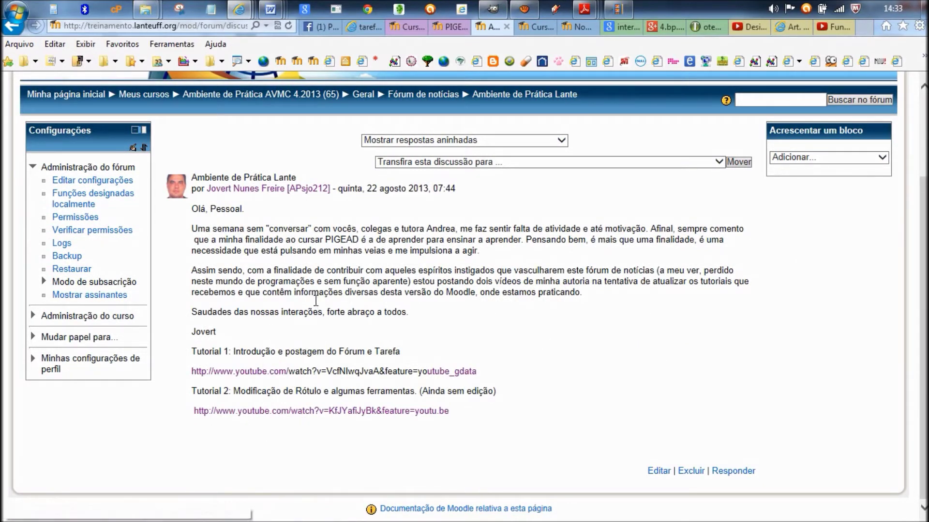
click(11, 28)
click(12, 28)
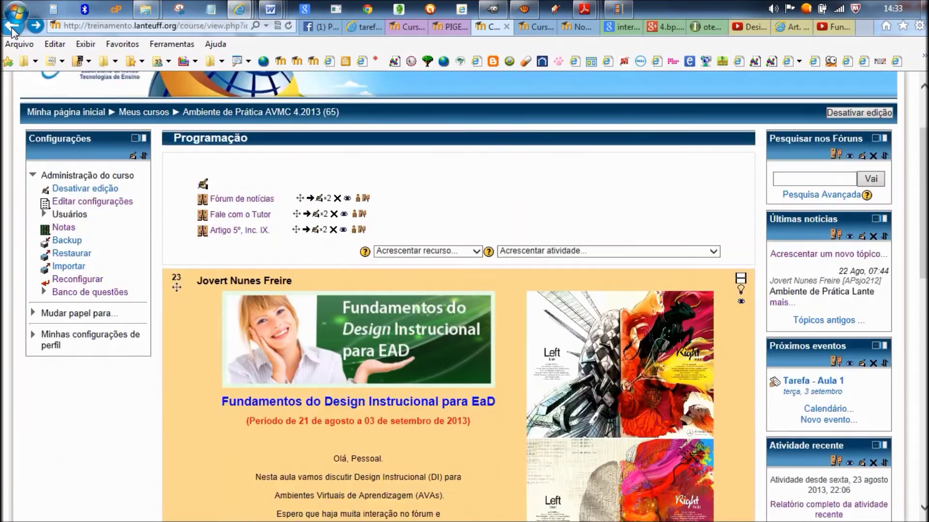
Step: Read the "Dúvida 1" topic in the Fale com o Tutor forum and return to the course page
click(240, 215)
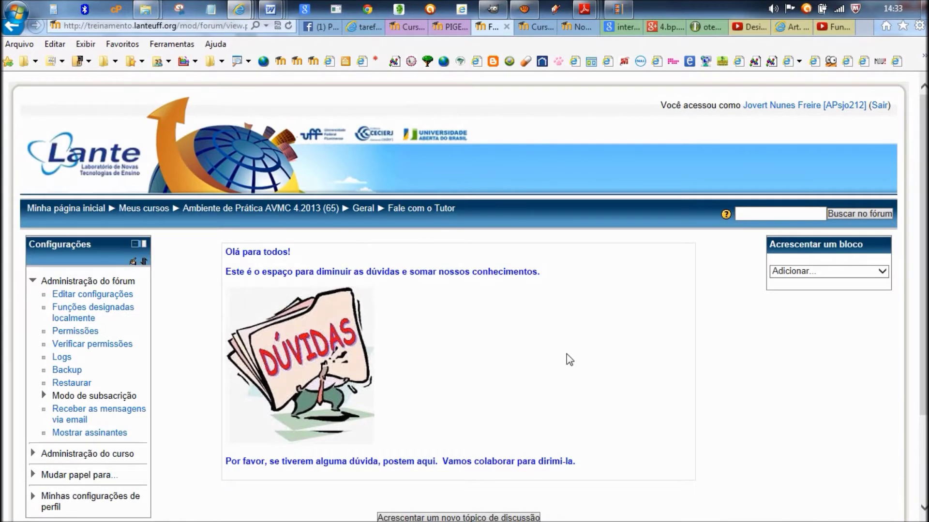
scroll(570, 359, down, 3)
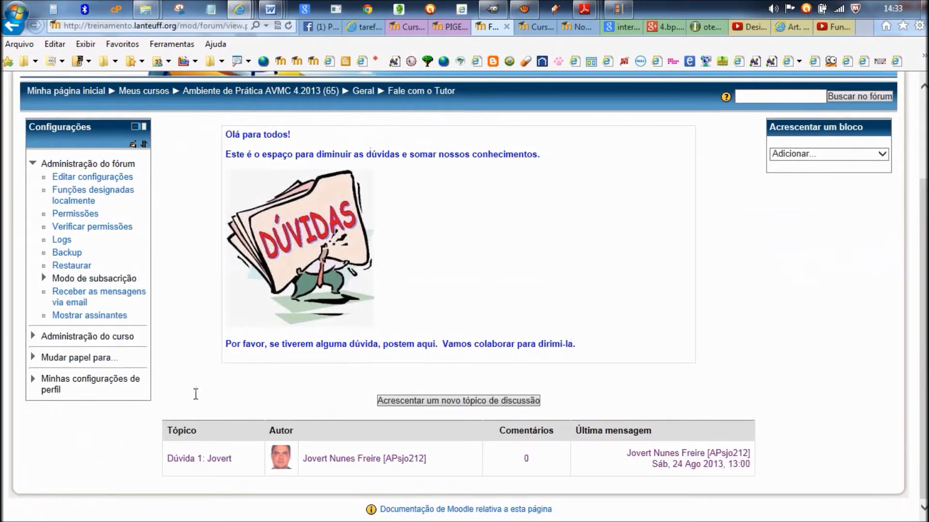
click(205, 462)
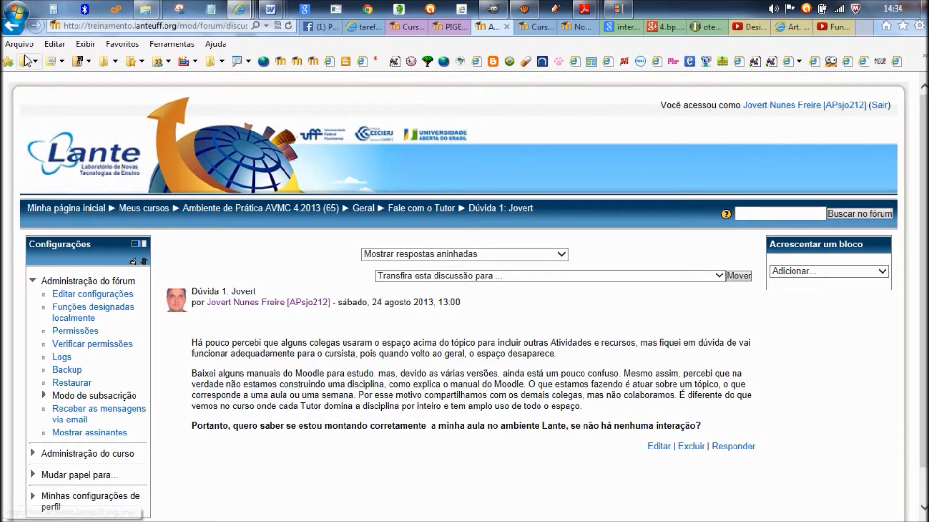
click(11, 28)
click(10, 28)
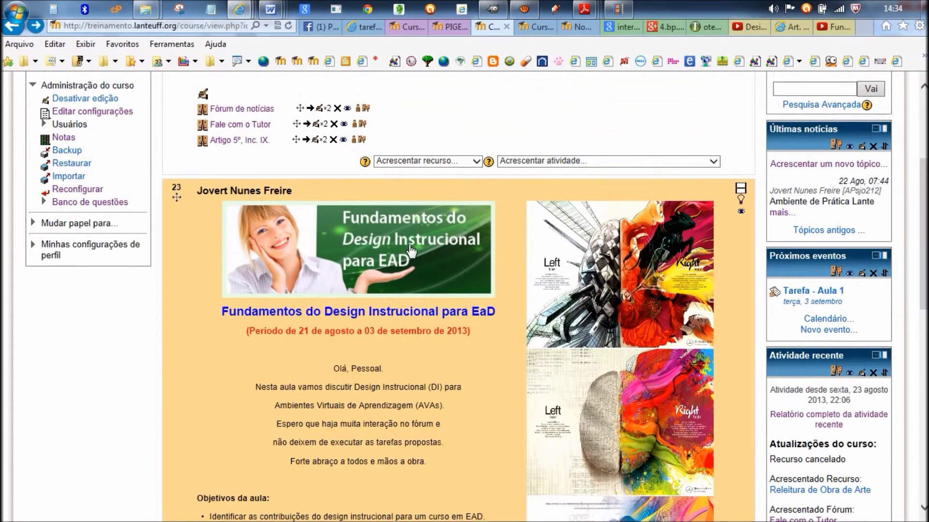
Step: Open the "Liberdade Conquistada" discussion in the "Artigo 5º, Inc. IX." forum
click(237, 138)
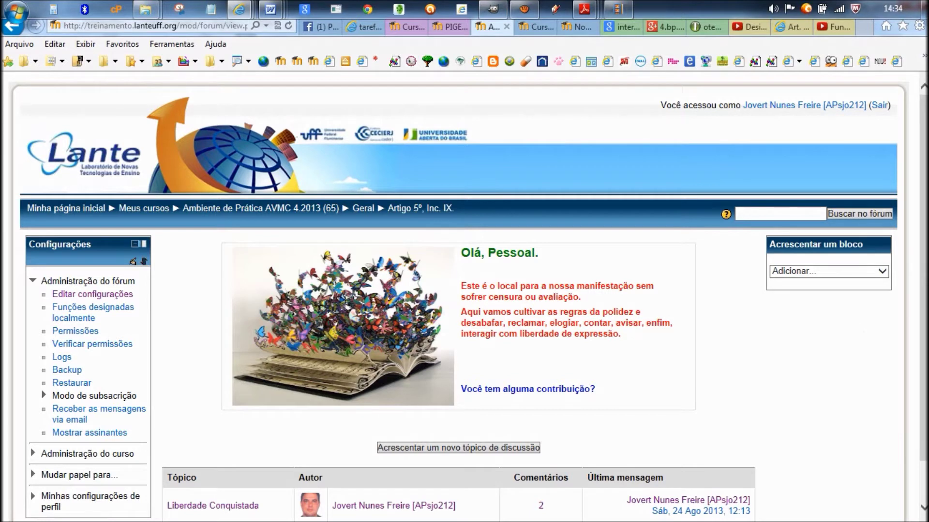
scroll(508, 235, down, 1)
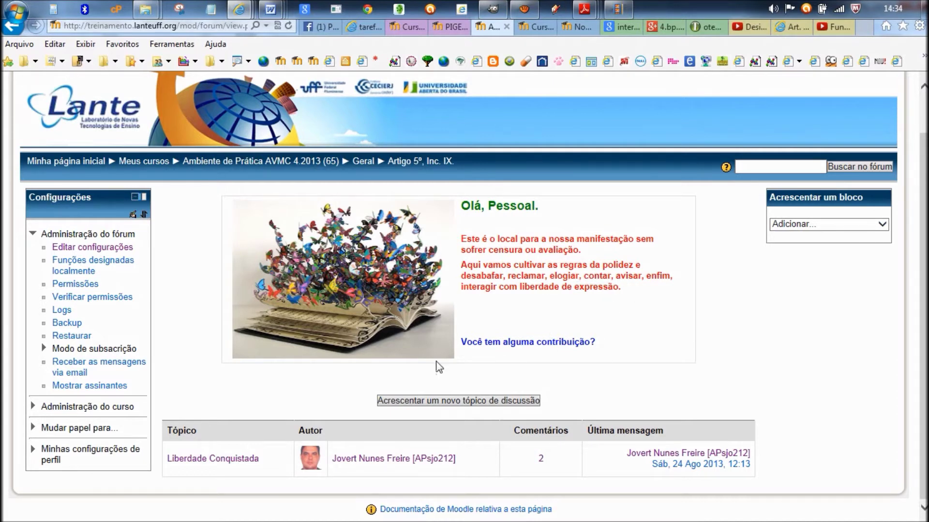
click(223, 464)
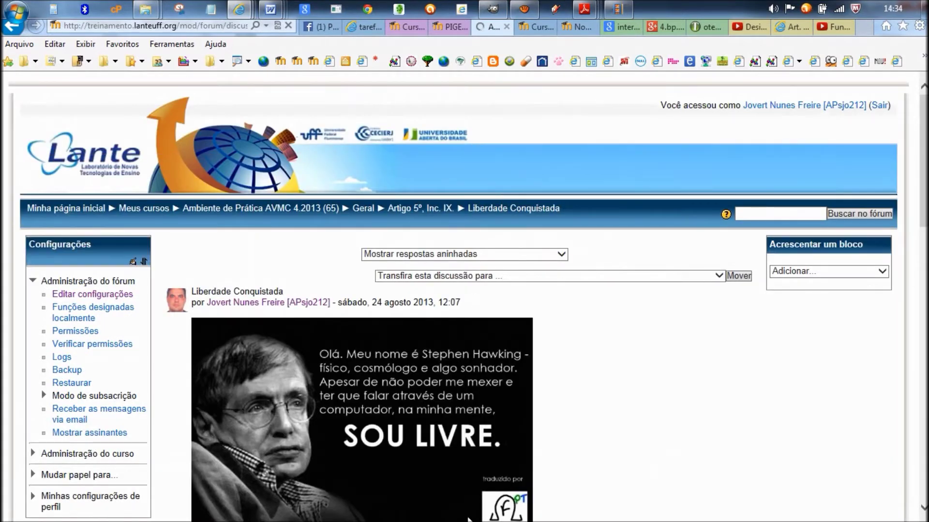
Step: Read through the "Liberdade Conquistada" opening post and its replies, and return to the course page
scroll(867, 261, down, 4)
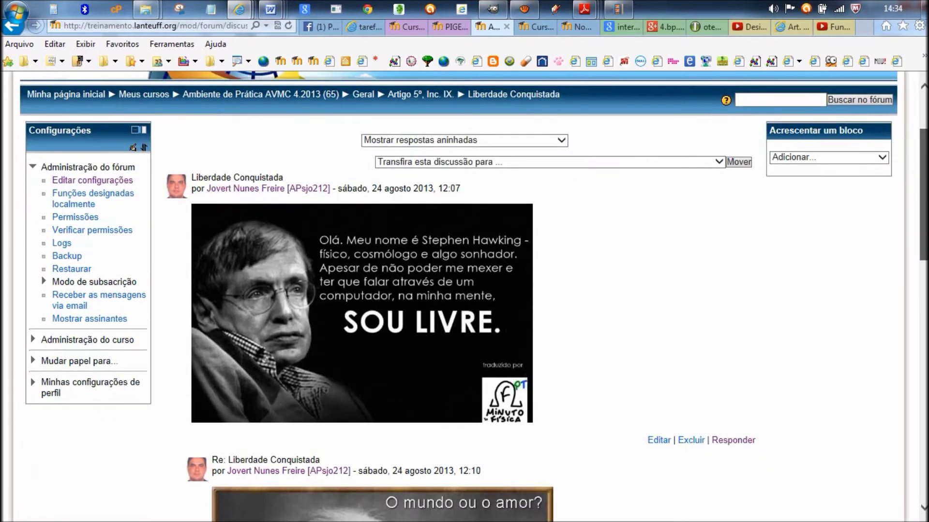
scroll(465, 296, up, 3)
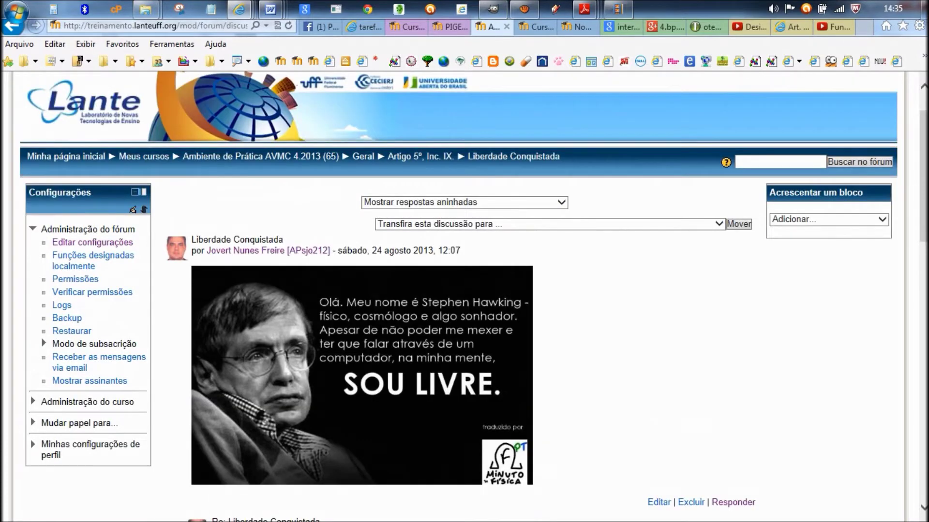
scroll(464, 296, down, 3)
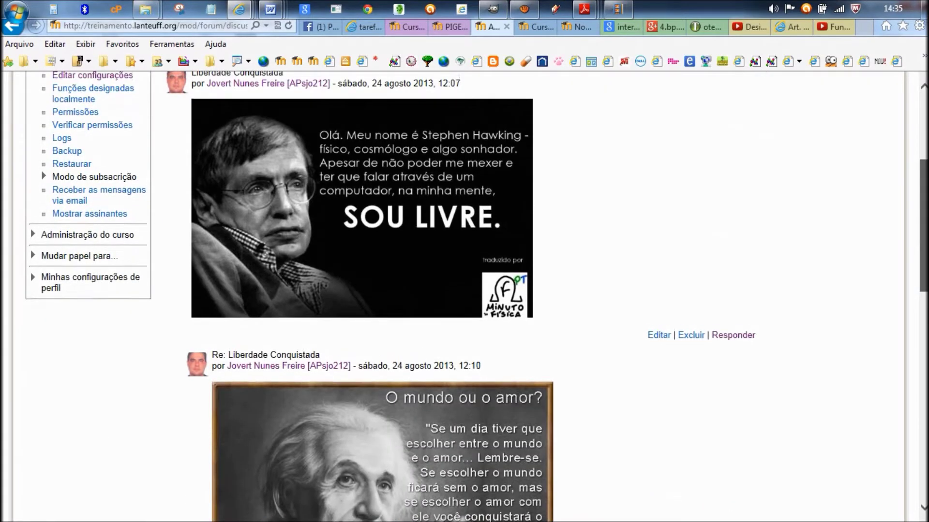
scroll(464, 296, up, 1)
scroll(465, 296, down, 3)
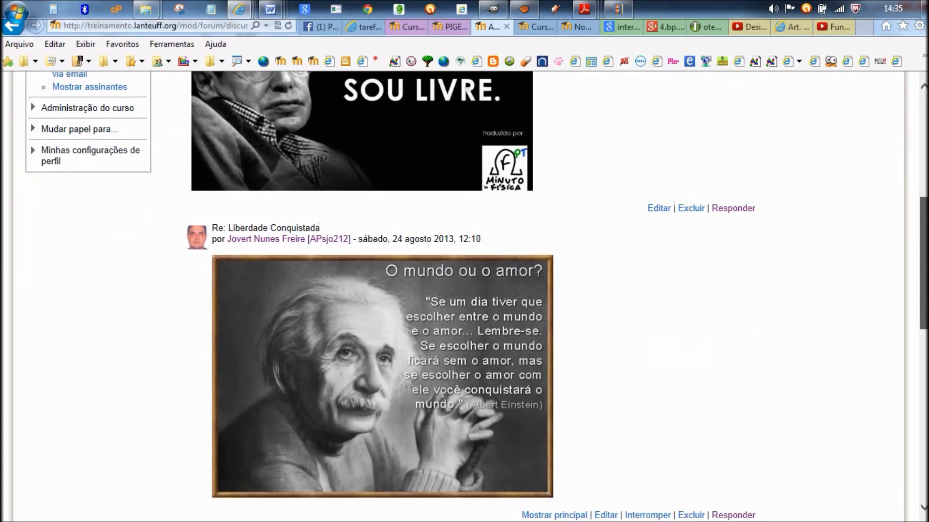
scroll(465, 296, down, 7)
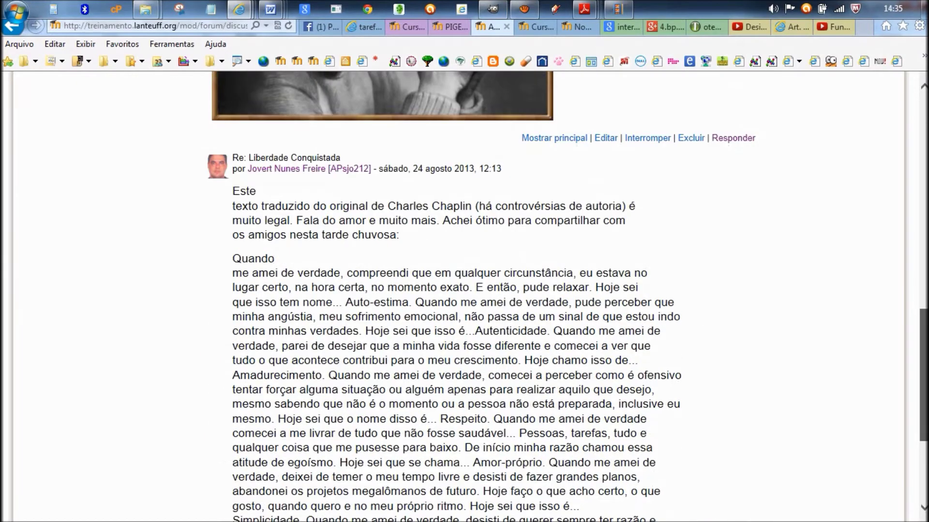
scroll(464, 296, up, 2)
scroll(464, 296, up, 8)
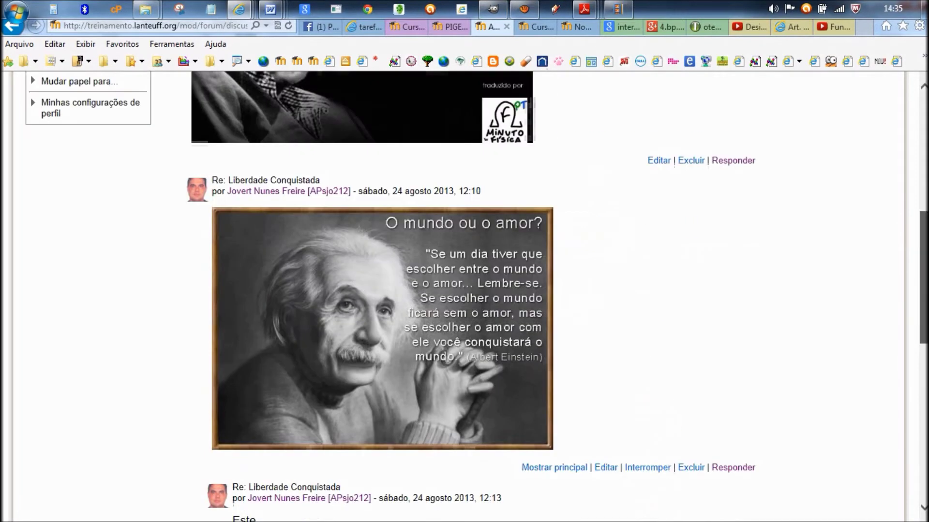
scroll(465, 296, down, 1)
scroll(464, 296, up, 1)
scroll(464, 296, down, 8)
scroll(464, 296, down, 6)
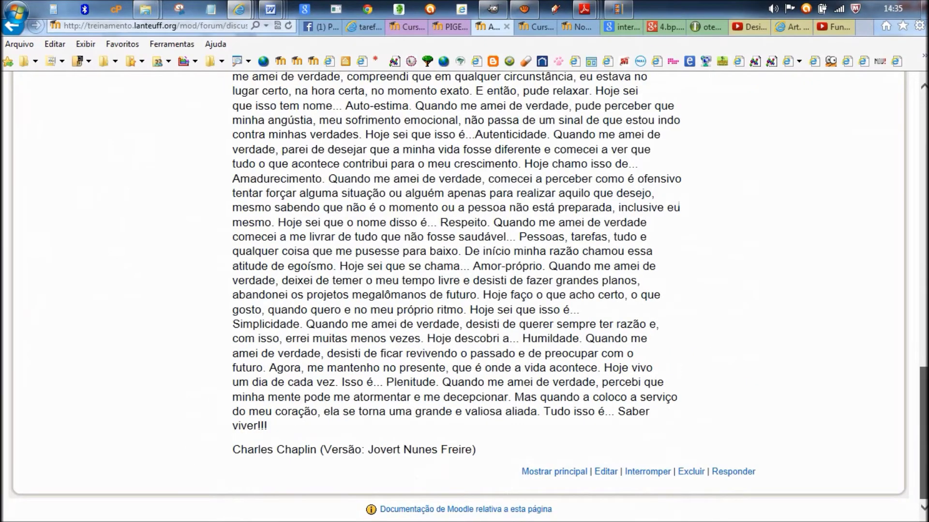
scroll(465, 296, up, 15)
scroll(535, 148, up, 1)
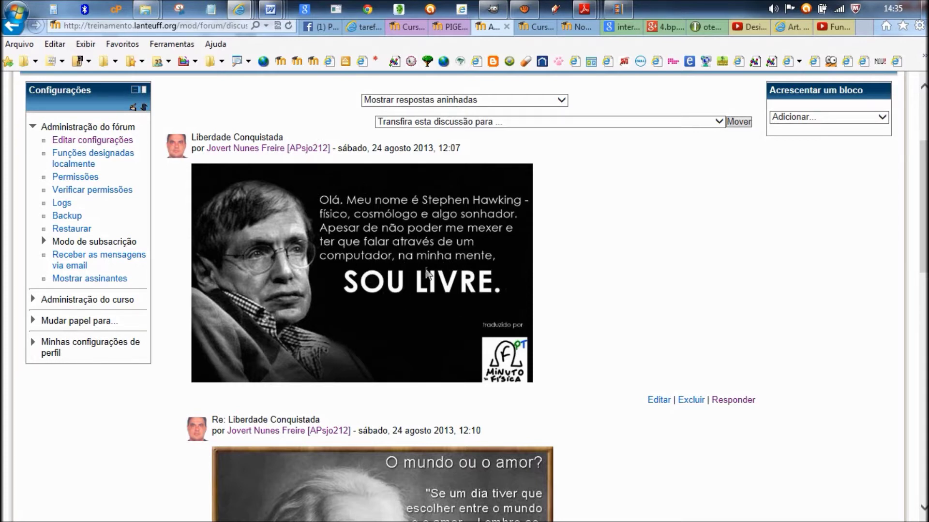
scroll(370, 288, down, 5)
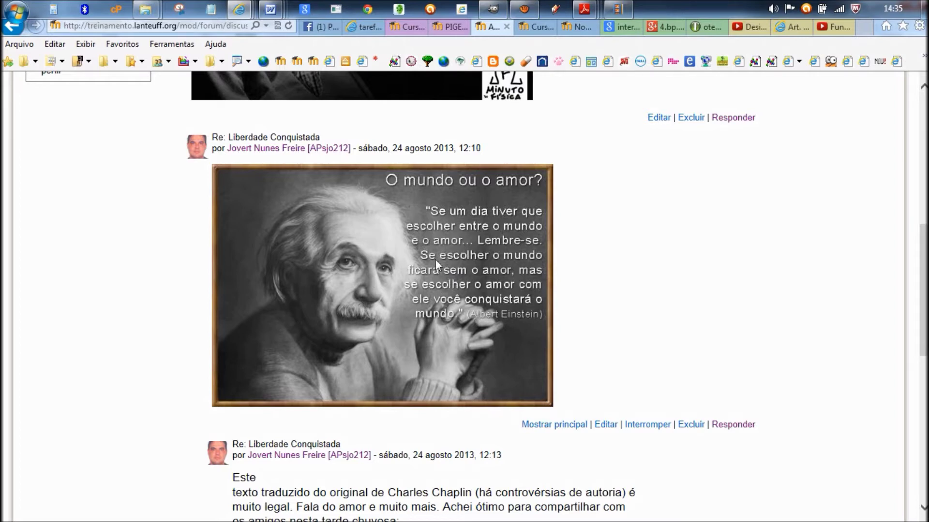
key(alt+Left)
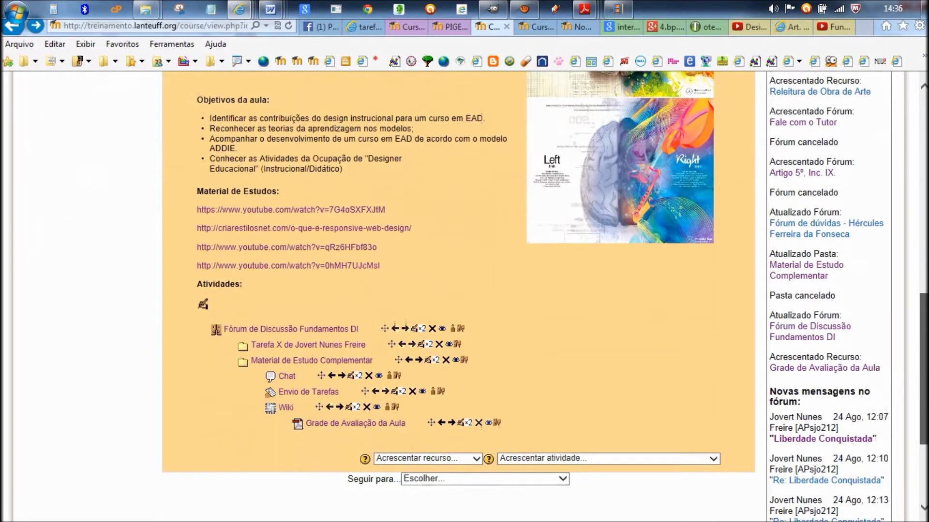
Step: Review the lesson topic's banner, introduction, objectives, study materials and side images on the course page
scroll(464, 295, up, 5)
scroll(464, 295, down, 4)
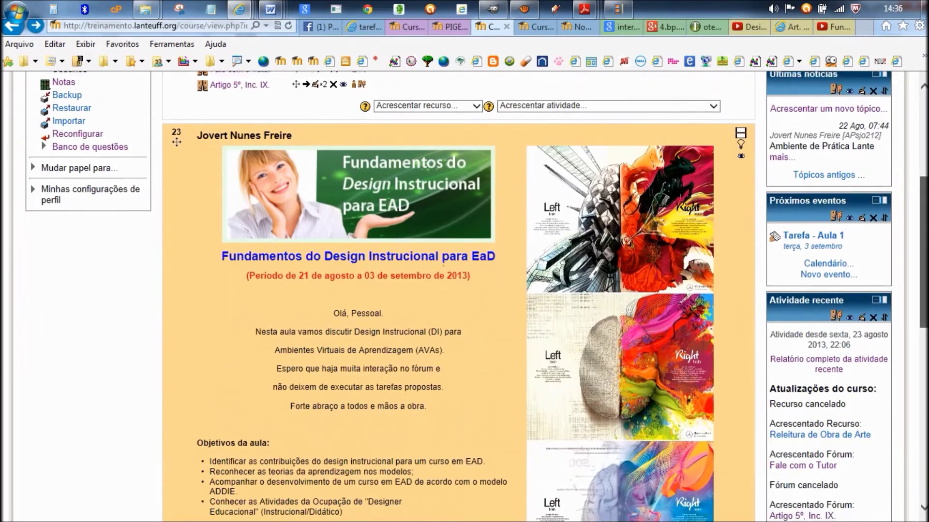
scroll(464, 294, down, 1)
scroll(464, 295, up, 2)
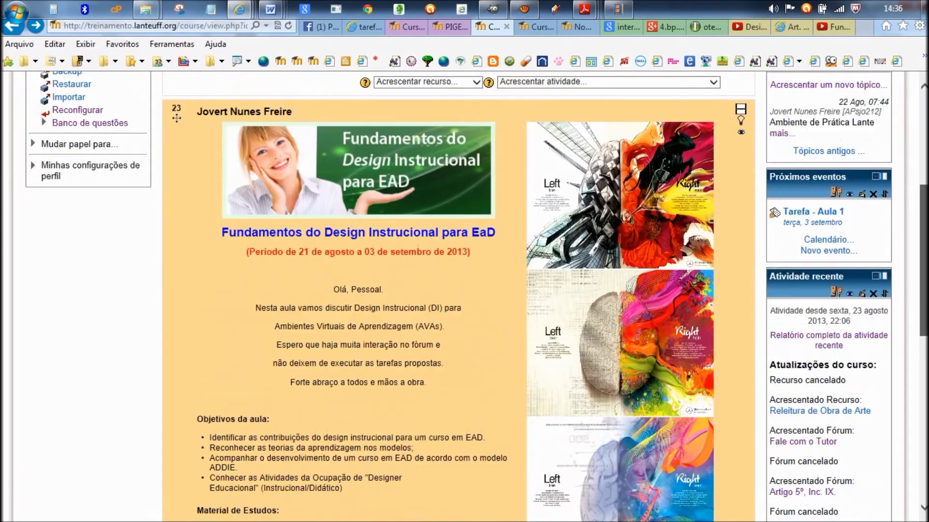
scroll(464, 295, down, 4)
scroll(464, 295, up, 4)
scroll(464, 295, down, 5)
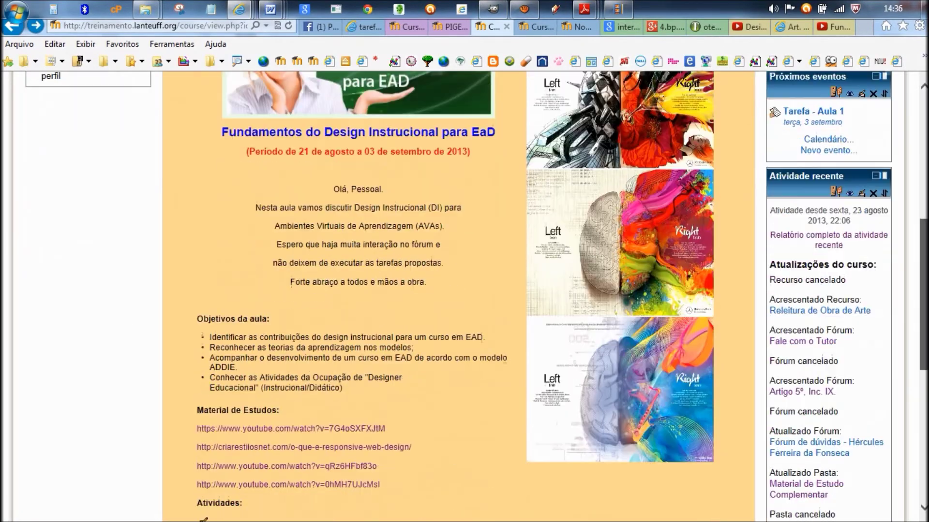
scroll(465, 295, down, 1)
scroll(464, 295, up, 10)
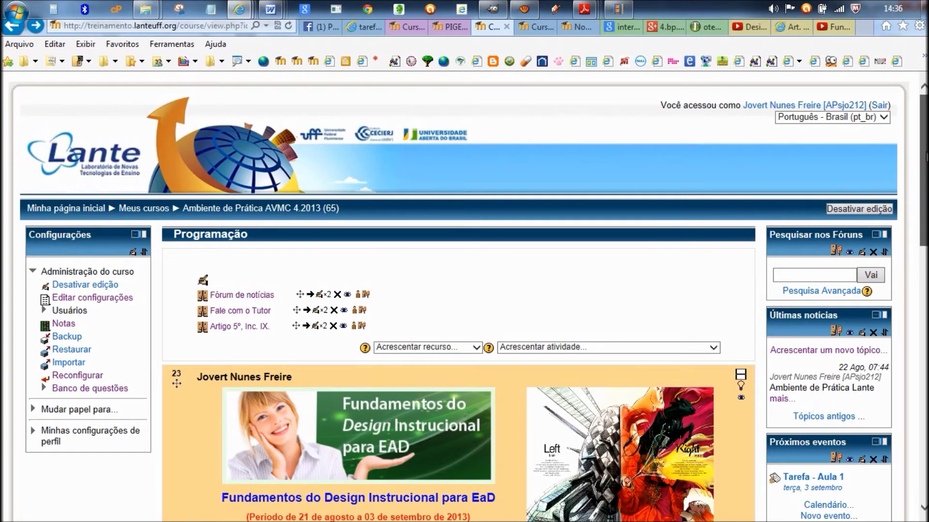
Step: Open the lesson section's summary for editing in the full-screen editor and review its content down to the study links
scroll(464, 295, down, 10)
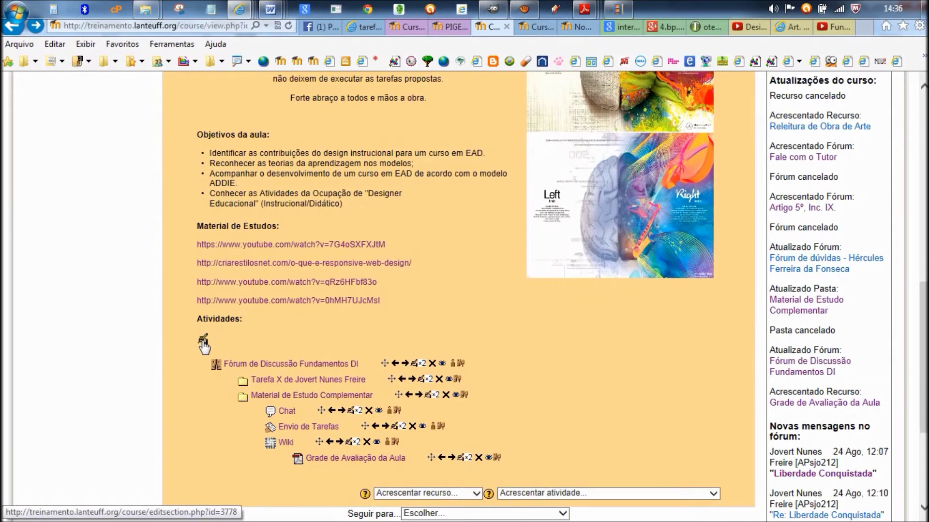
click(203, 341)
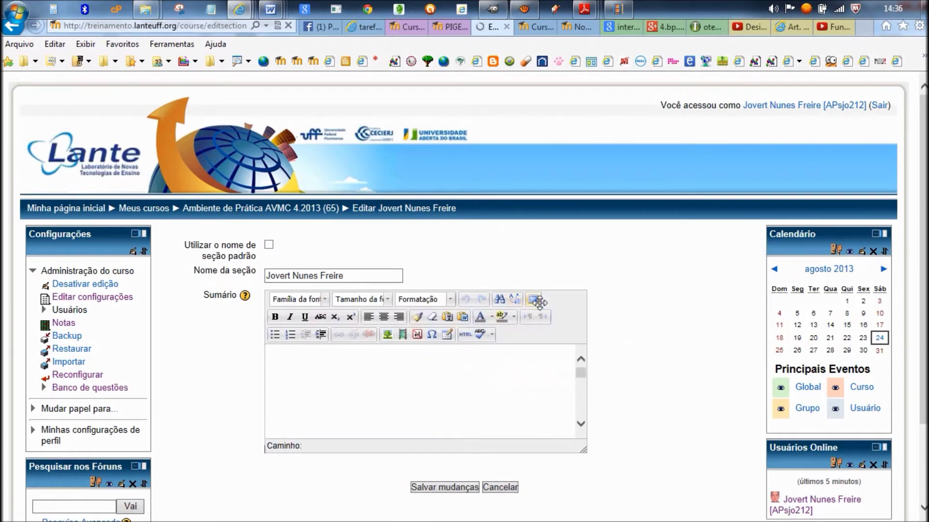
click(533, 301)
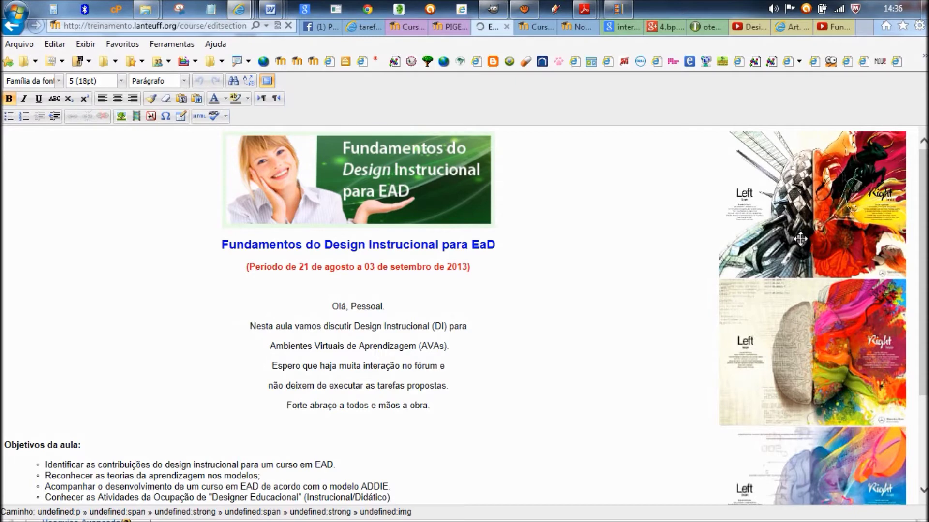
scroll(919, 230, down, 3)
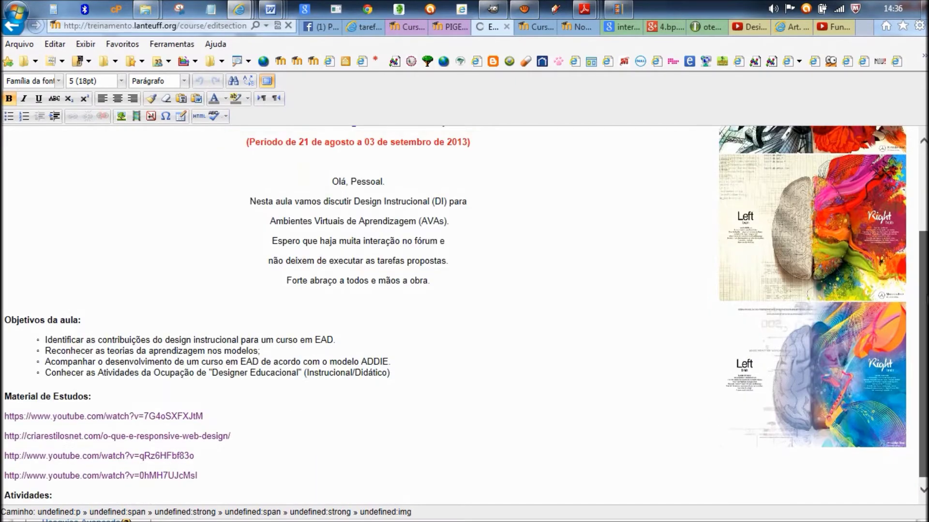
scroll(464, 315, up, 1)
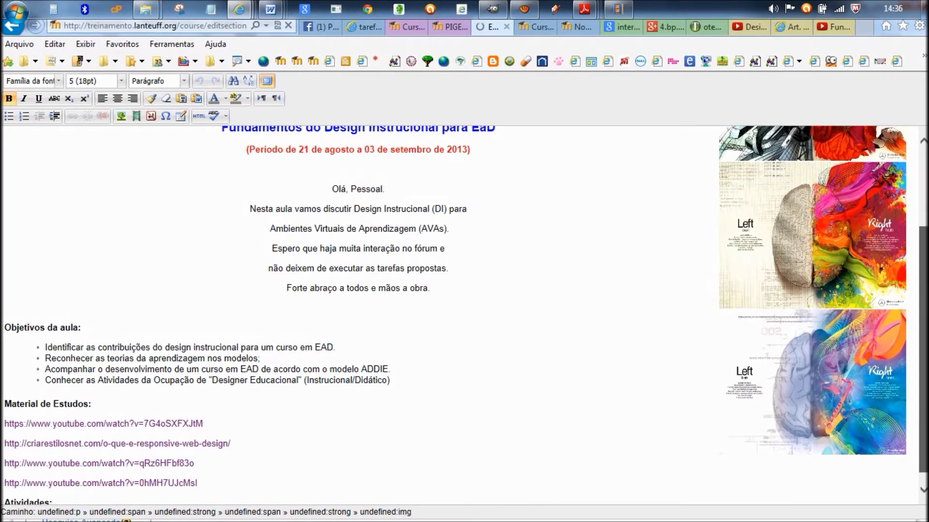
scroll(464, 314, down, 1)
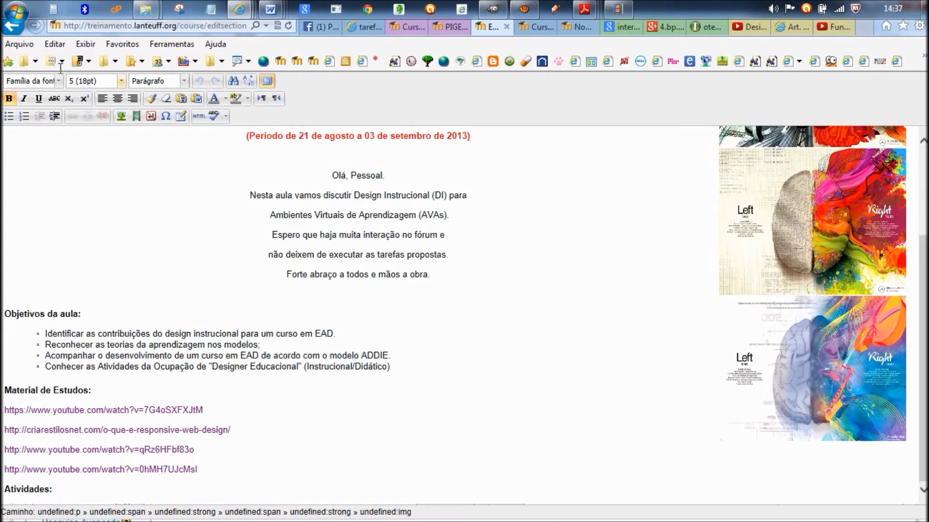
Step: Return from the summary editor to the course page and review the activity and resource types available for the lesson topic
click(10, 30)
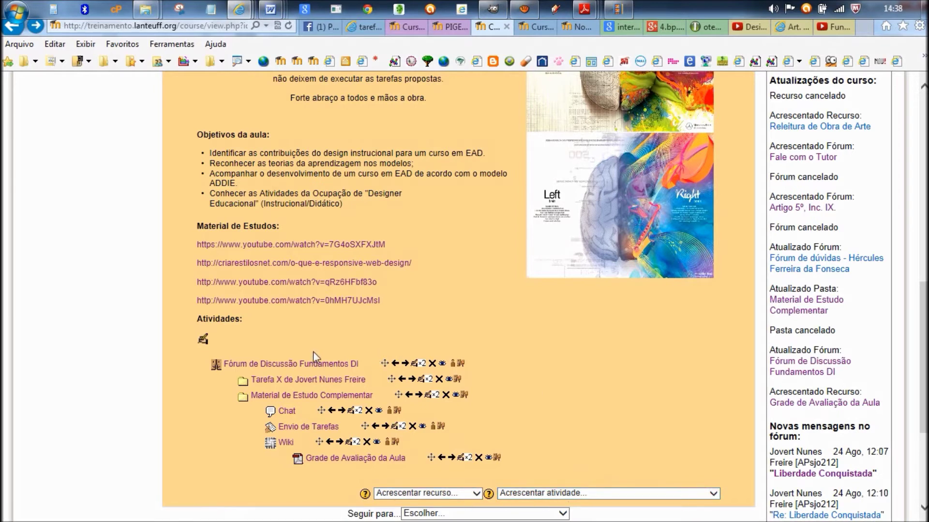
click(712, 493)
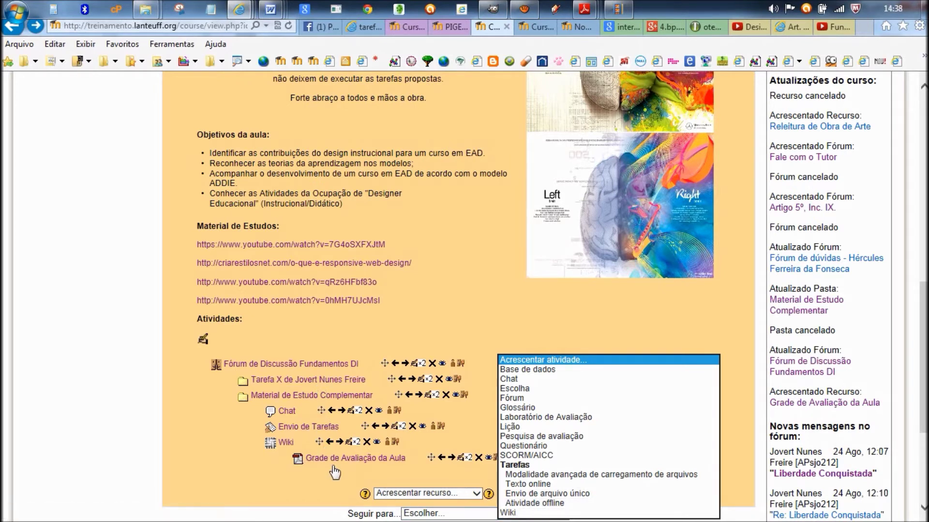
click(457, 484)
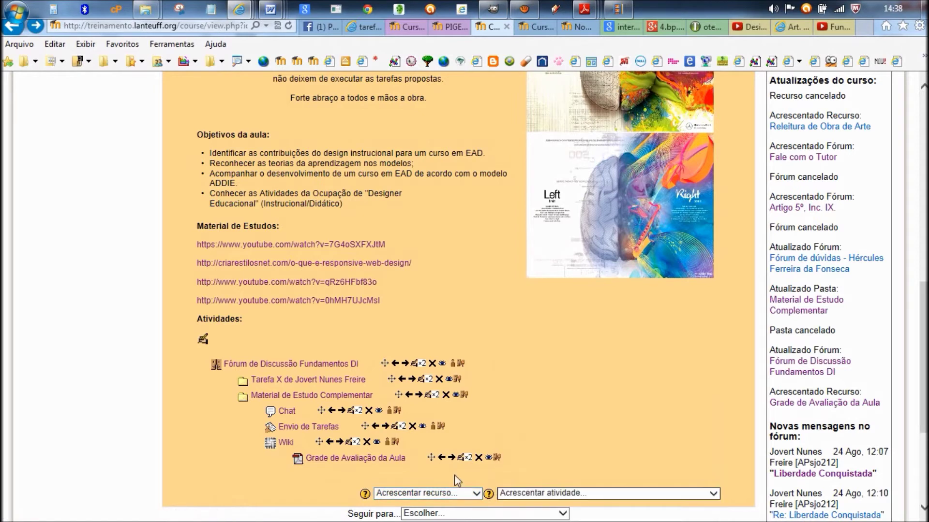
click(477, 494)
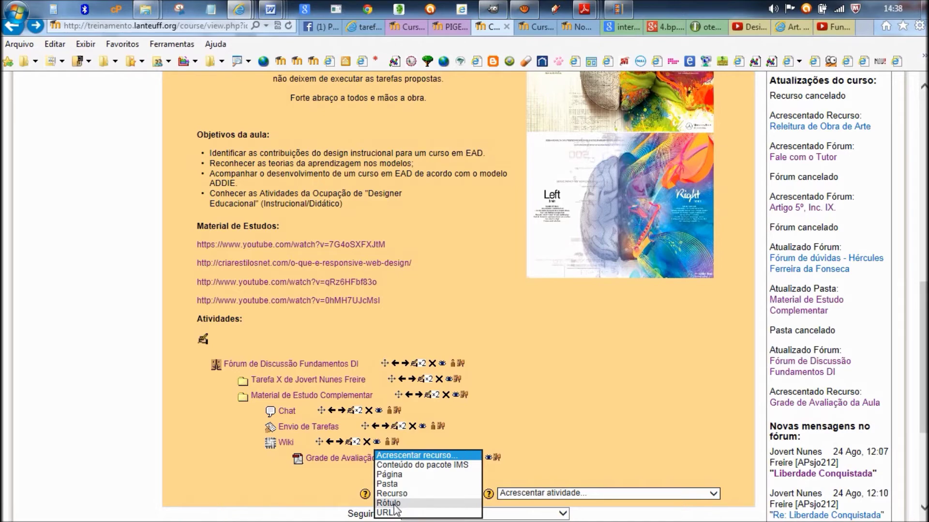
key(Escape)
Step: Open the "Fórum de Discussão Fundamentos DI" forum from the lesson's activities and read its instructions down to the topic list
scroll(458, 290, down, 2)
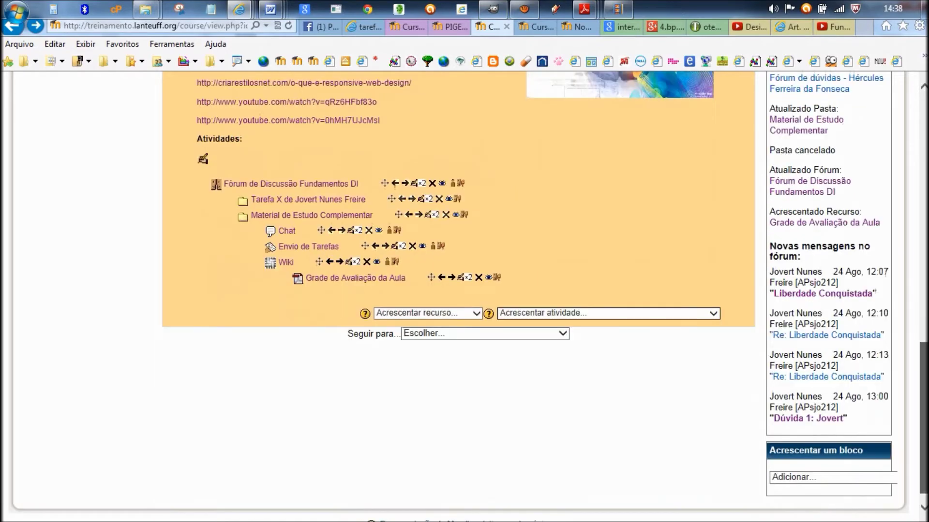
scroll(923, 277, up, 5)
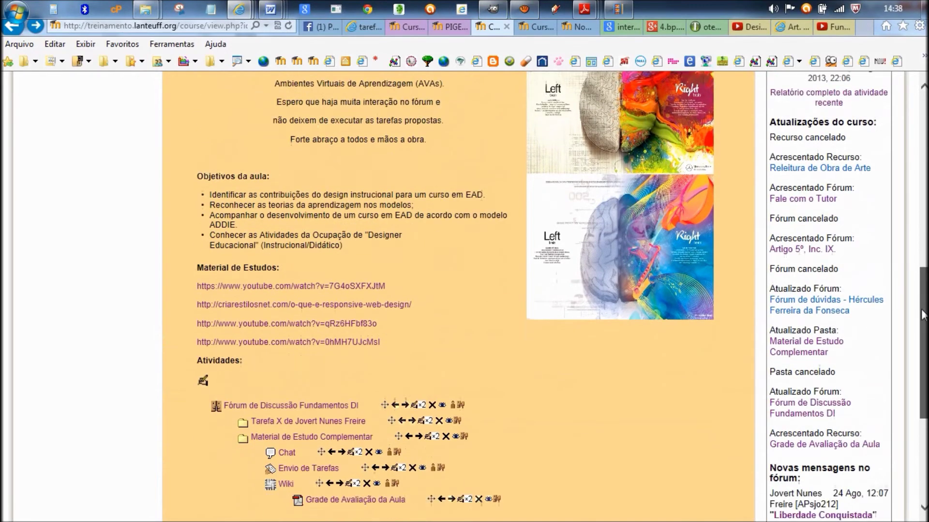
scroll(534, 291, down, 2)
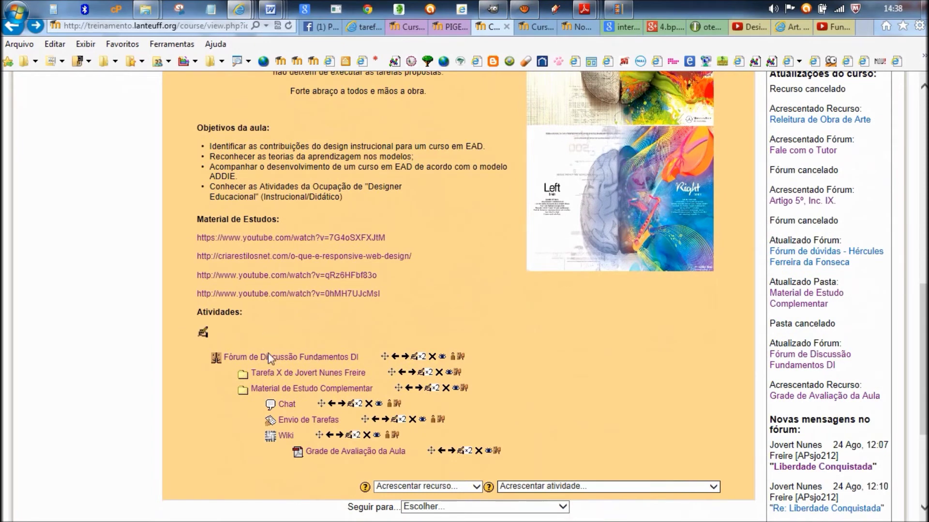
click(294, 358)
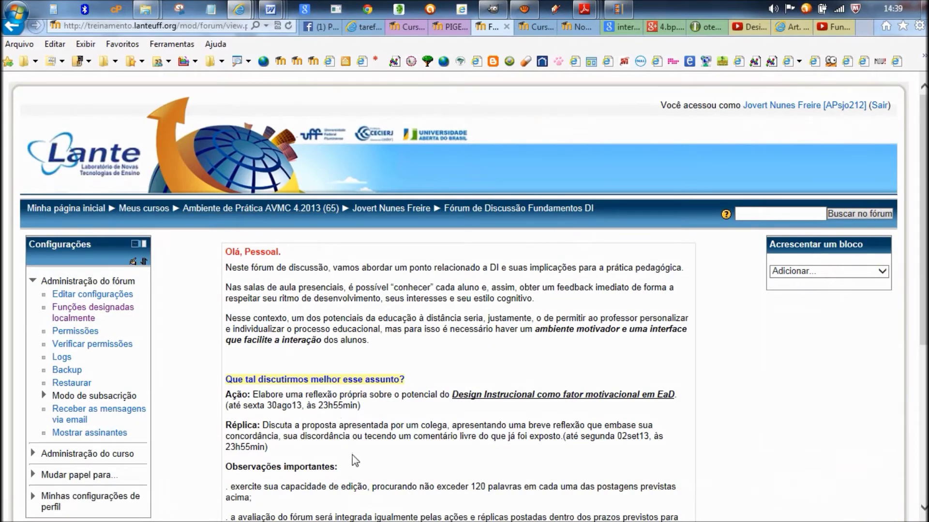
scroll(464, 296, down, 4)
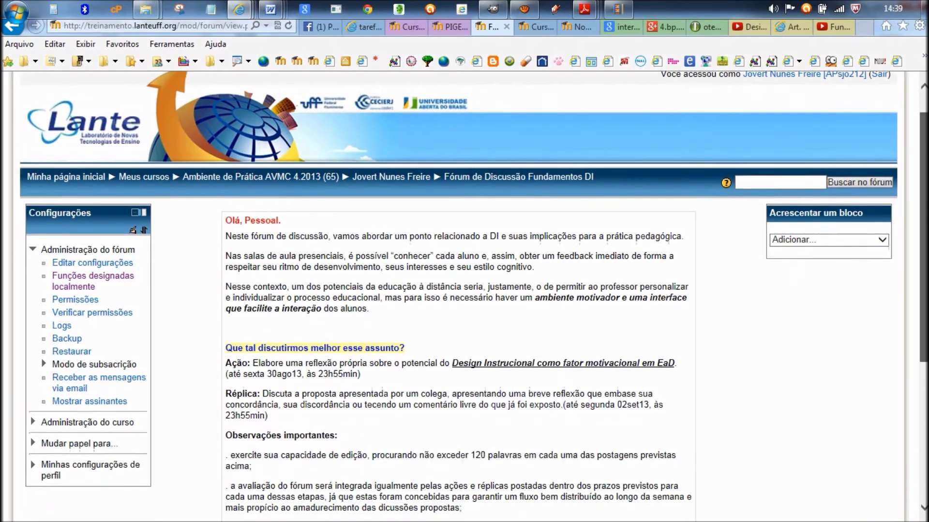
scroll(498, 411, down, 2)
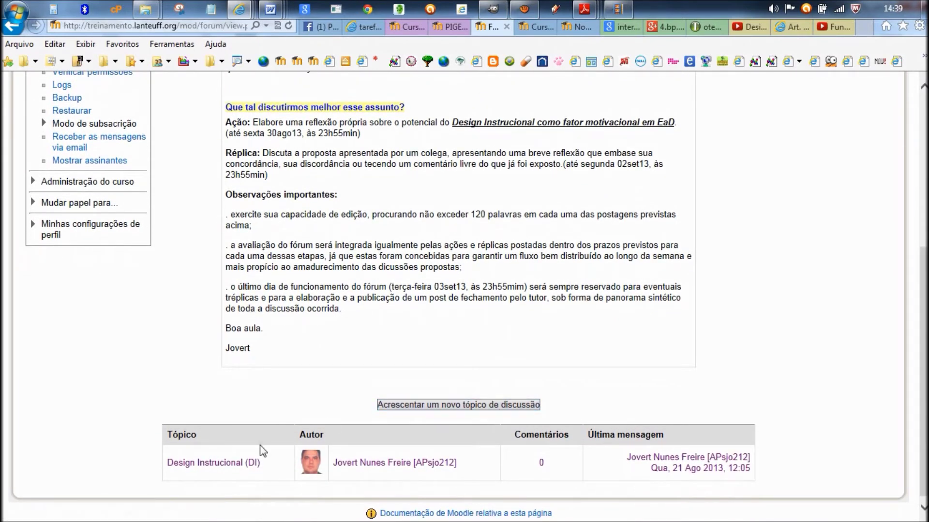
Step: Read the "Design Instrucional (DI)" discussion's opening post and return to the lesson's activities on the course page
click(214, 463)
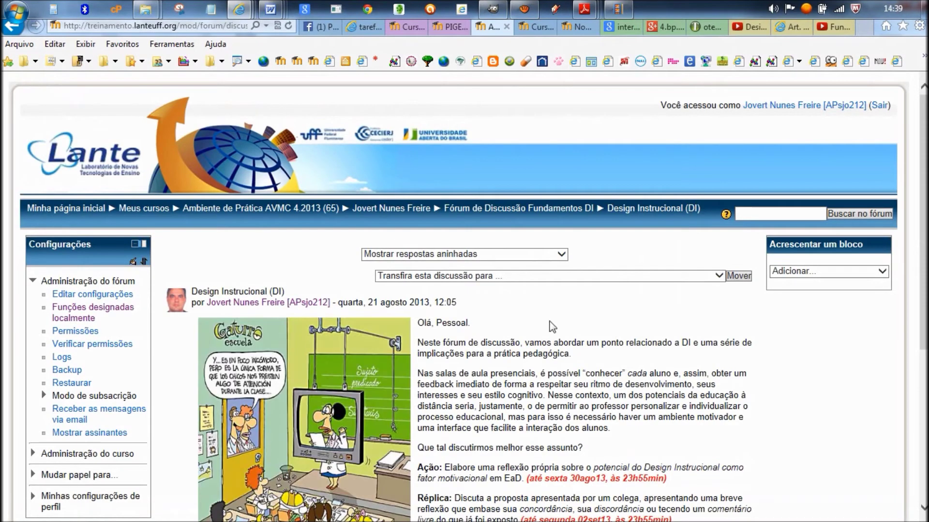
scroll(718, 402, down, 5)
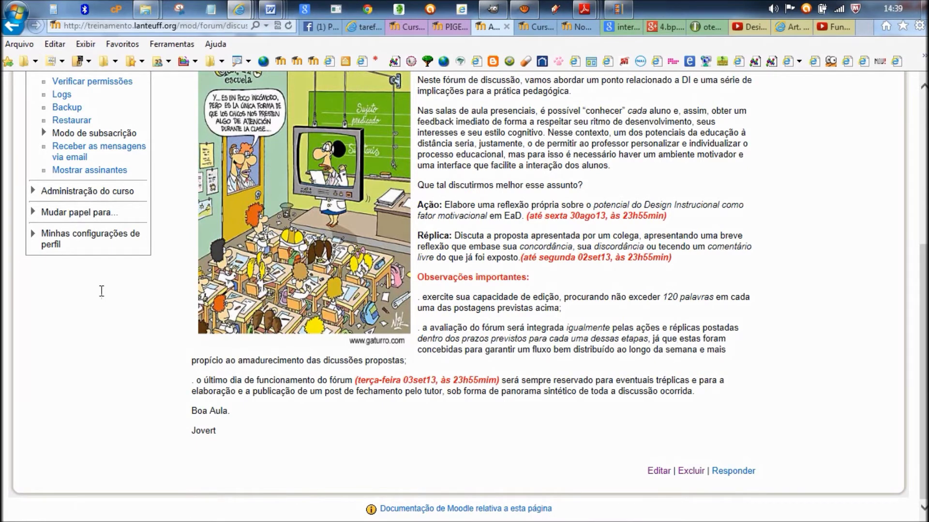
click(12, 26)
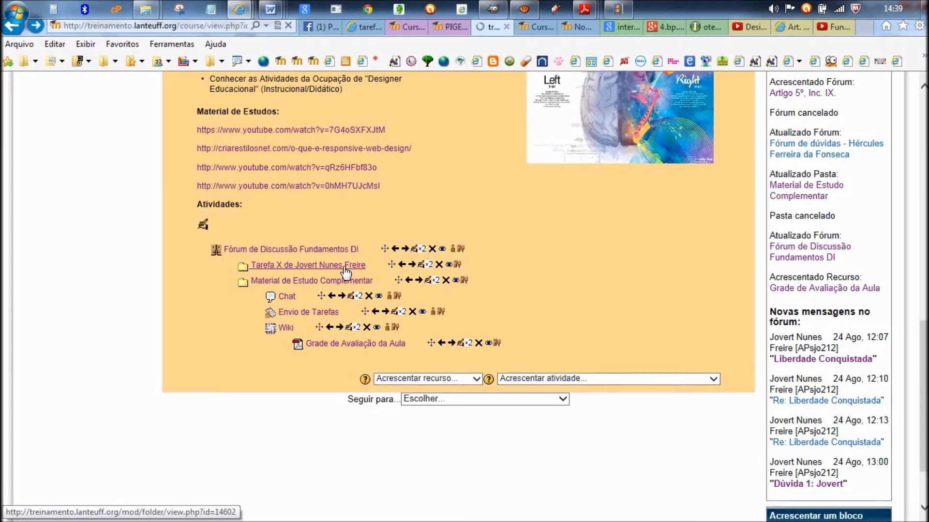
Step: Check the contents of the "Tarefa X" and "Material de Estudo Complementar" folders, and return to the course page
click(344, 268)
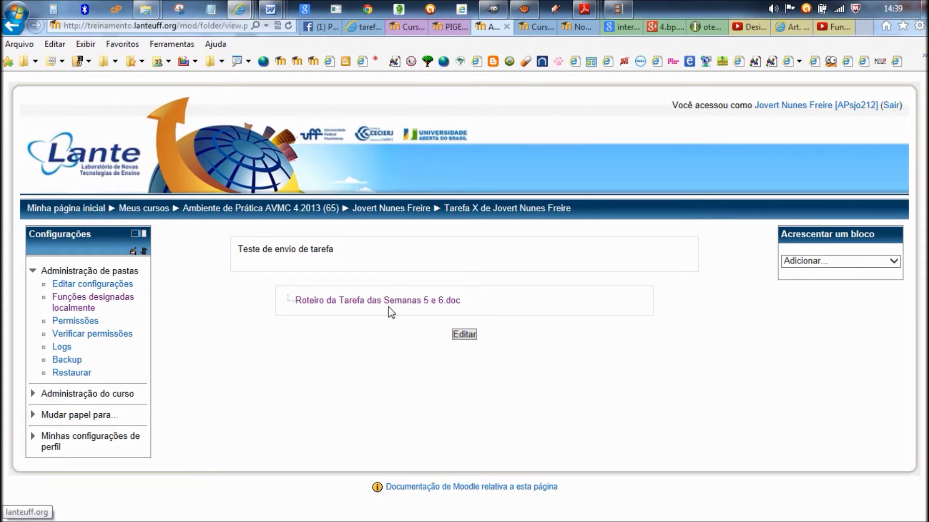
key(alt+Left)
click(317, 282)
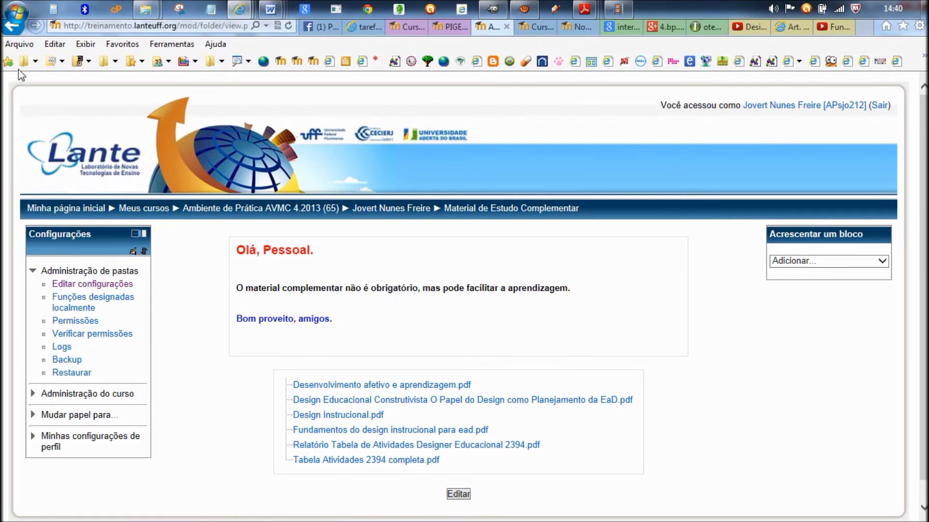
click(12, 25)
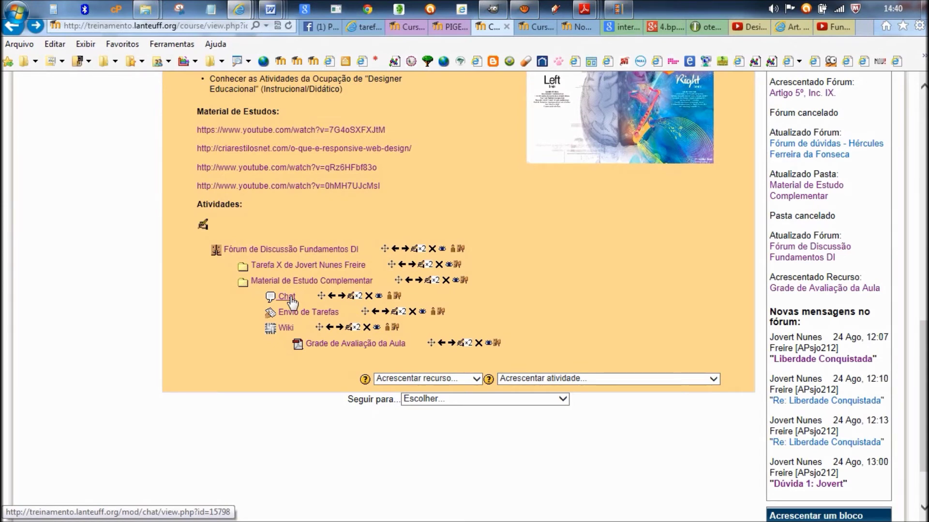
Step: View the "Chat" schedule and the "Envio de Tarefas" assignment instructions, returning to the course page after each
click(290, 298)
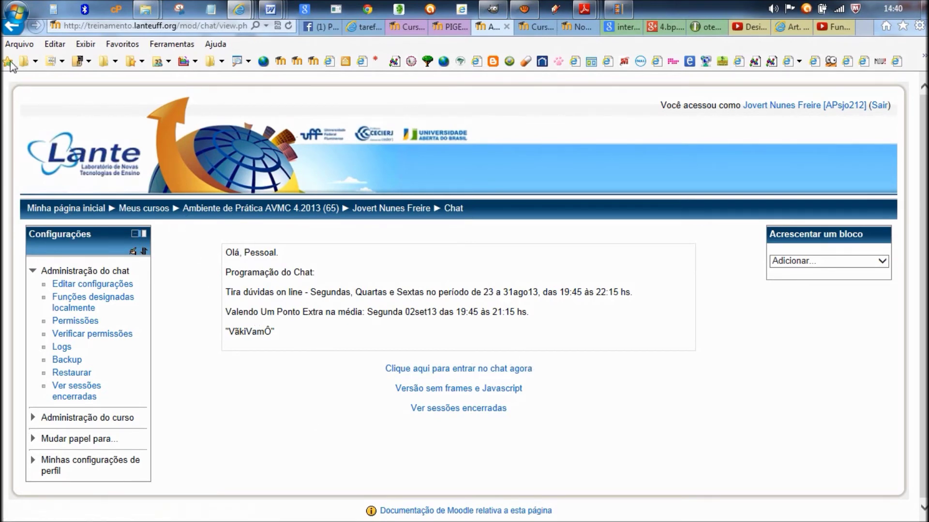
click(12, 25)
click(320, 316)
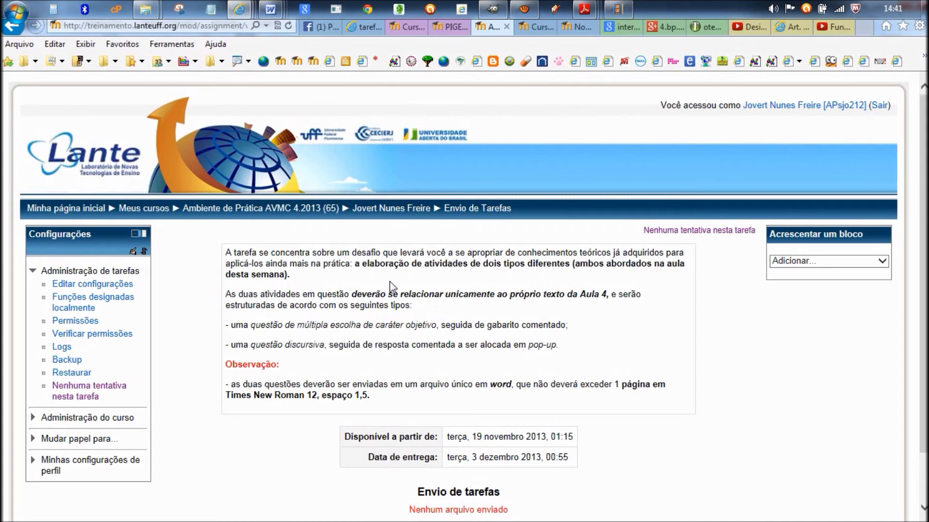
key(alt+Left)
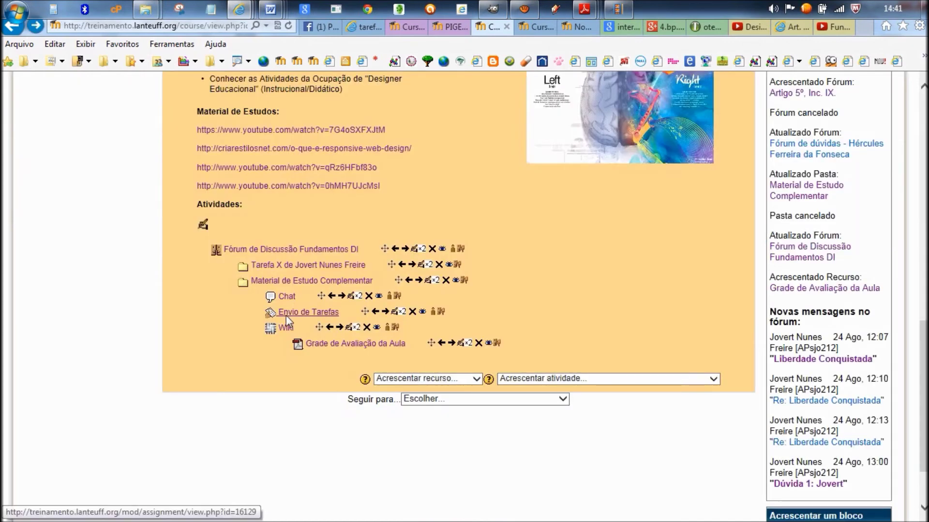
Step: View the lesson's "Wiki" page and its editing form, and go back to the course page without changes
click(287, 329)
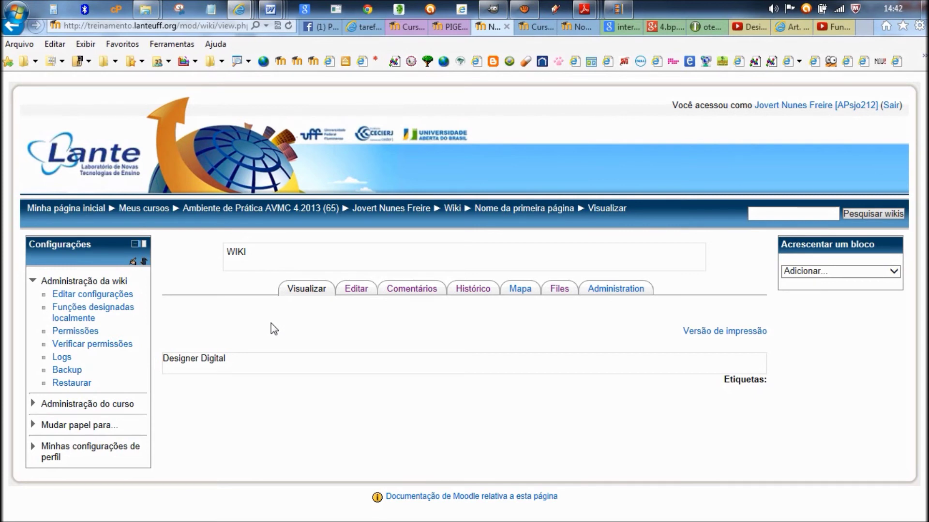
click(357, 290)
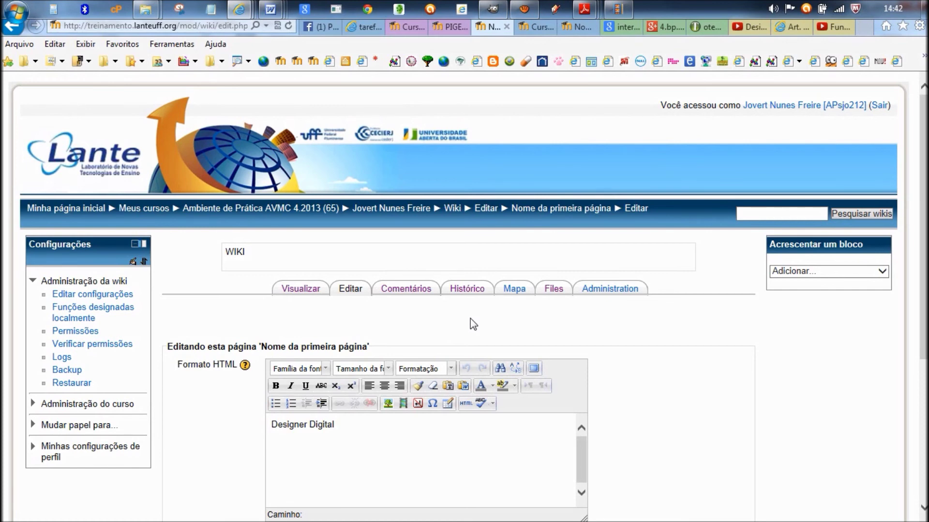
key(alt+Left)
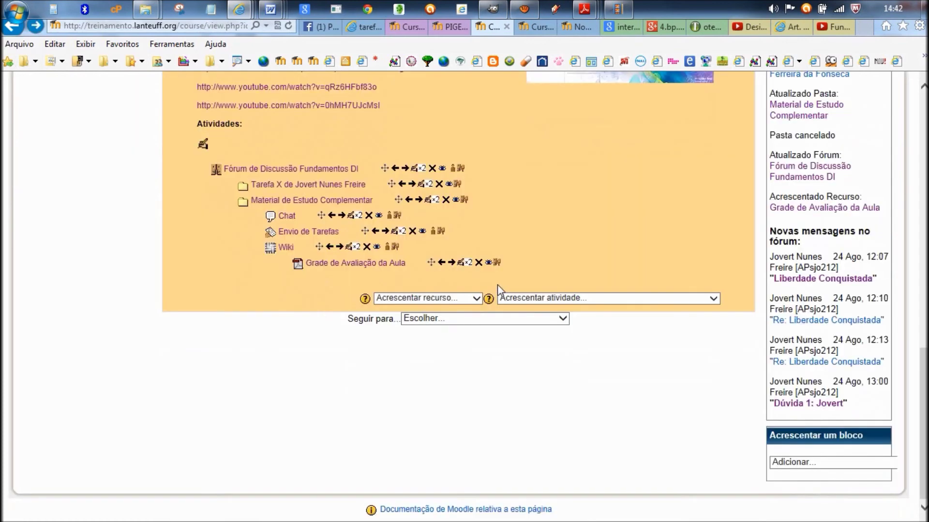
Step: Open the "Grade de Avaliação da Aula" resource, read through its PDF of grading criteria, and return to the course page
click(371, 264)
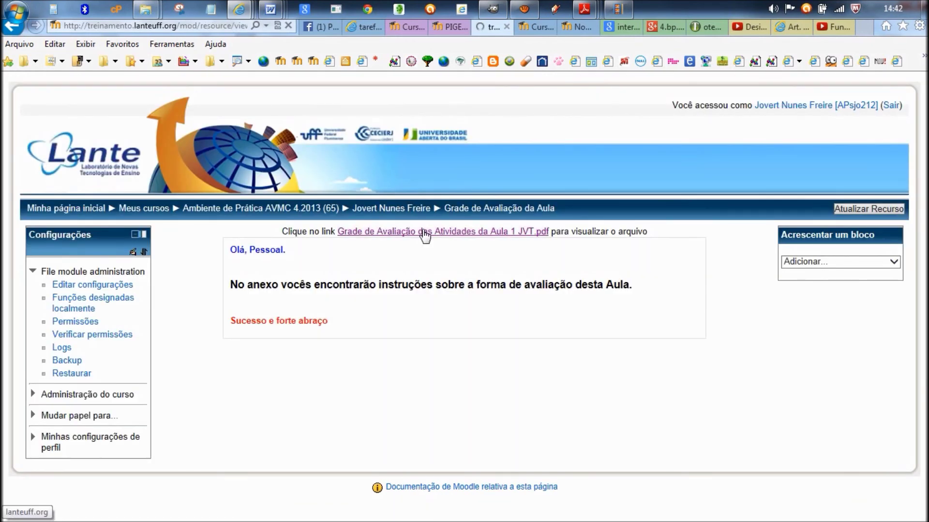
click(423, 231)
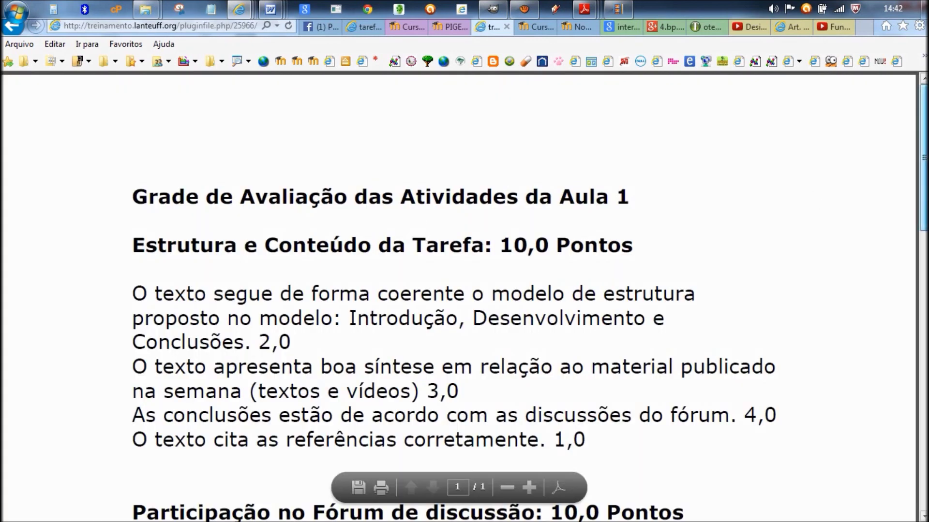
scroll(464, 261, down, 6)
scroll(464, 262, up, 6)
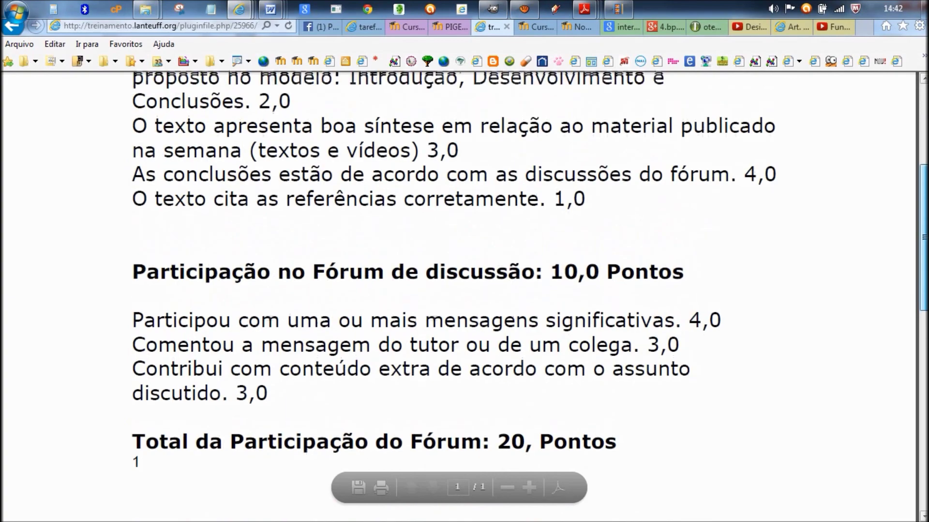
key(alt+Left)
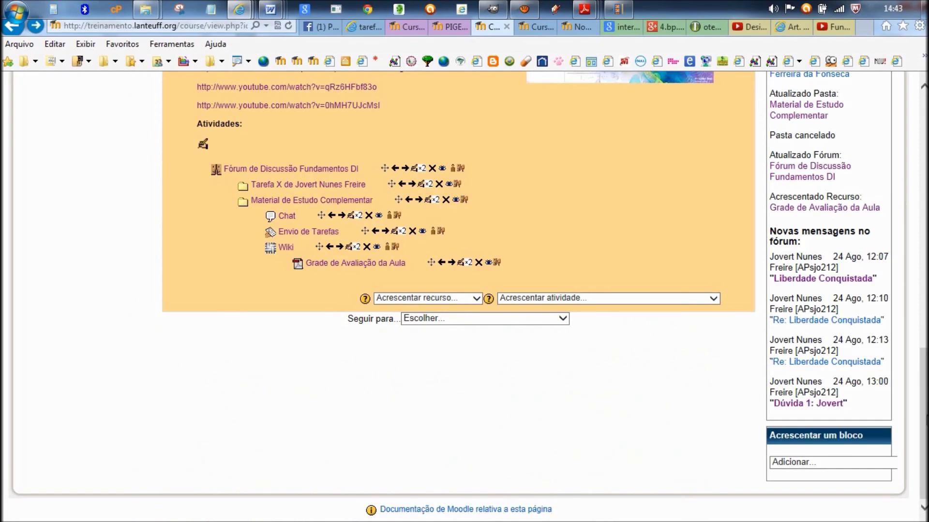
Step: Review the whole lesson topic on the course page, from the banner and introduction through the study materials to the activities
scroll(464, 290, up, 15)
scroll(465, 291, down, 5)
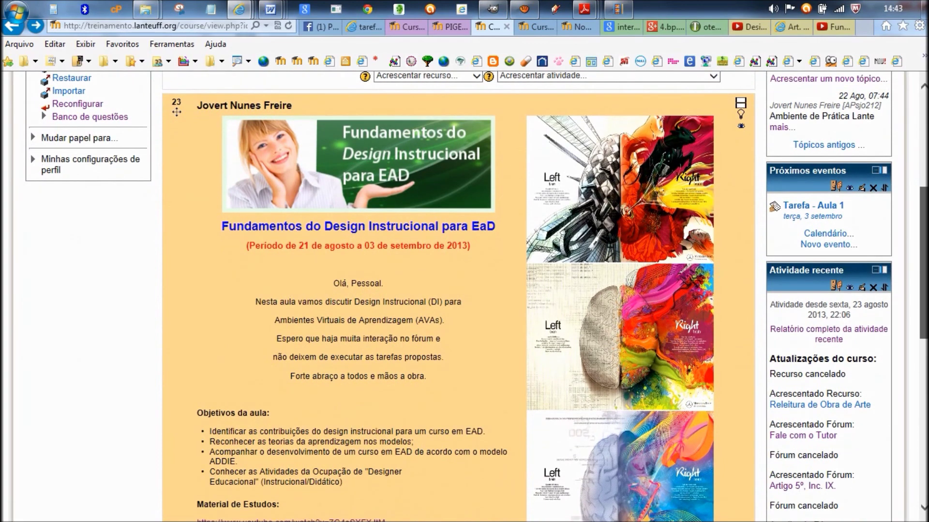
scroll(464, 291, down, 1)
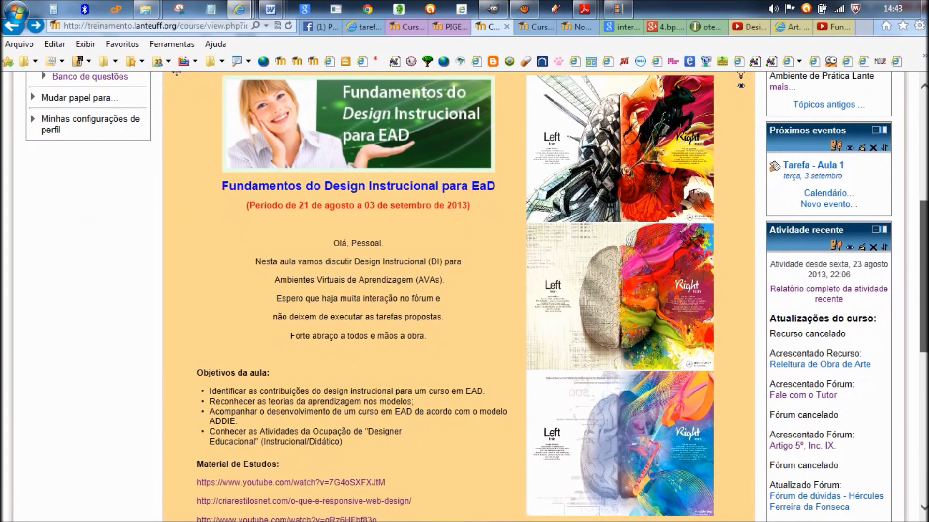
scroll(464, 290, down, 5)
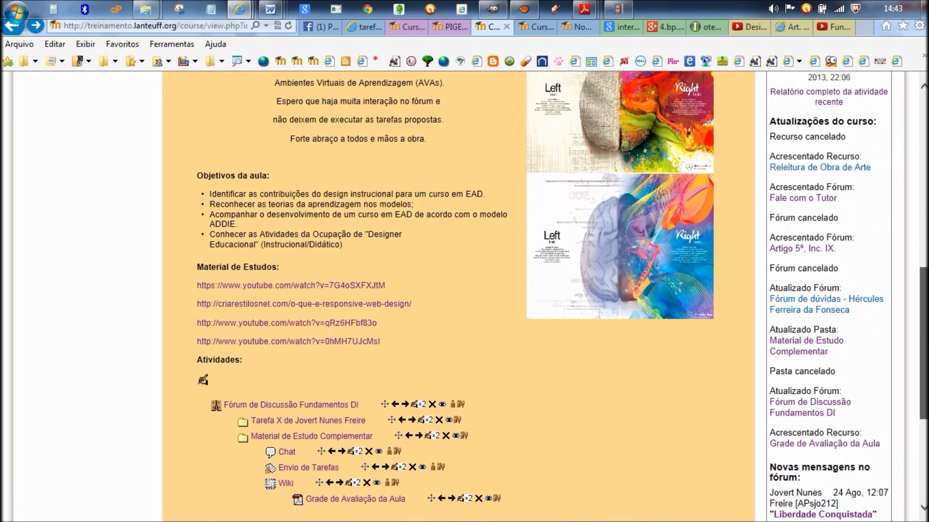
scroll(464, 290, up, 1)
scroll(464, 290, up, 1)
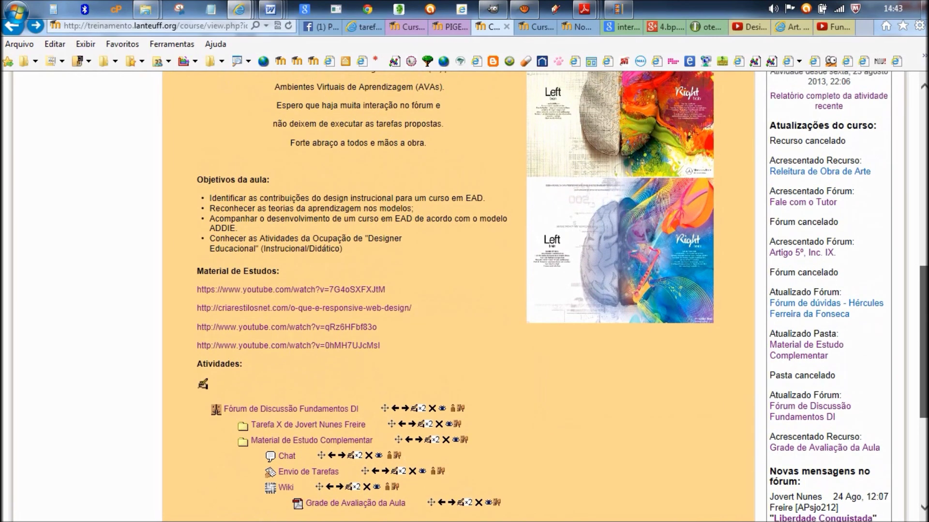
scroll(464, 290, up, 2)
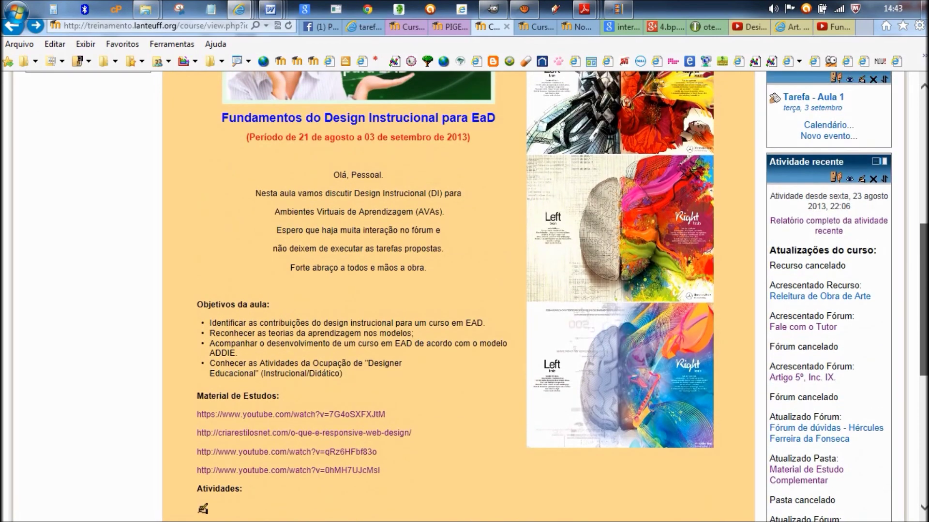
scroll(465, 290, down, 5)
scroll(464, 290, up, 10)
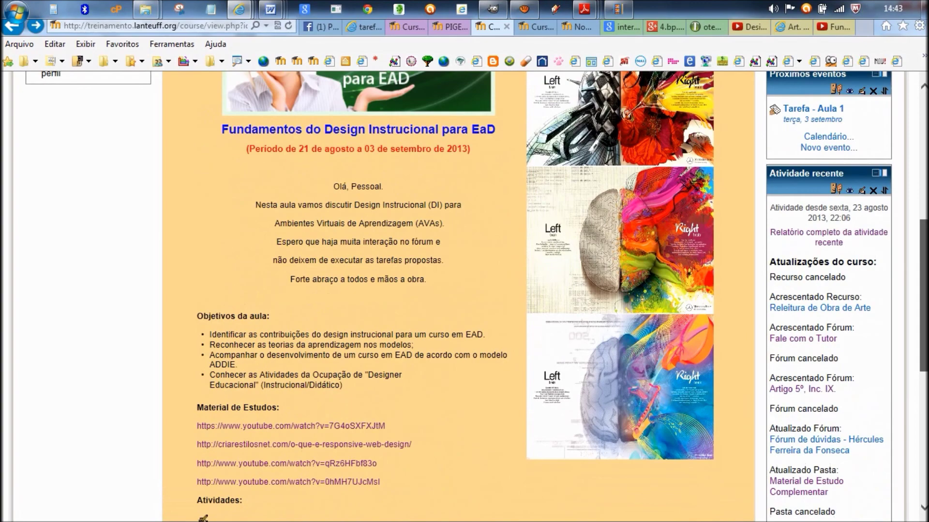
scroll(464, 290, down, 3)
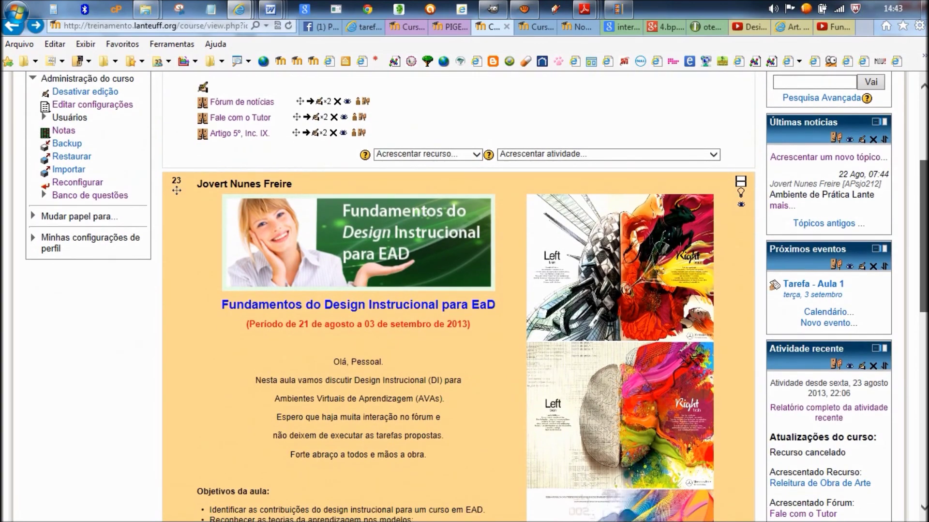
scroll(464, 290, down, 8)
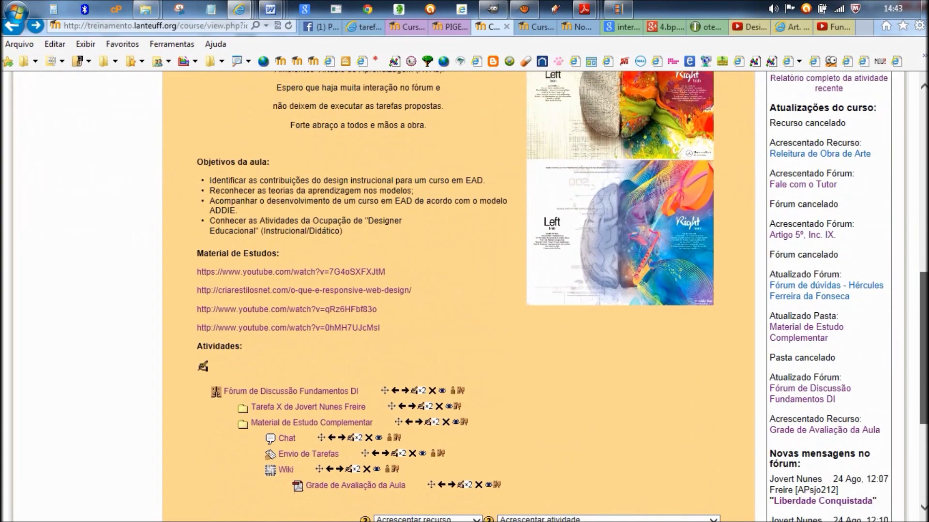